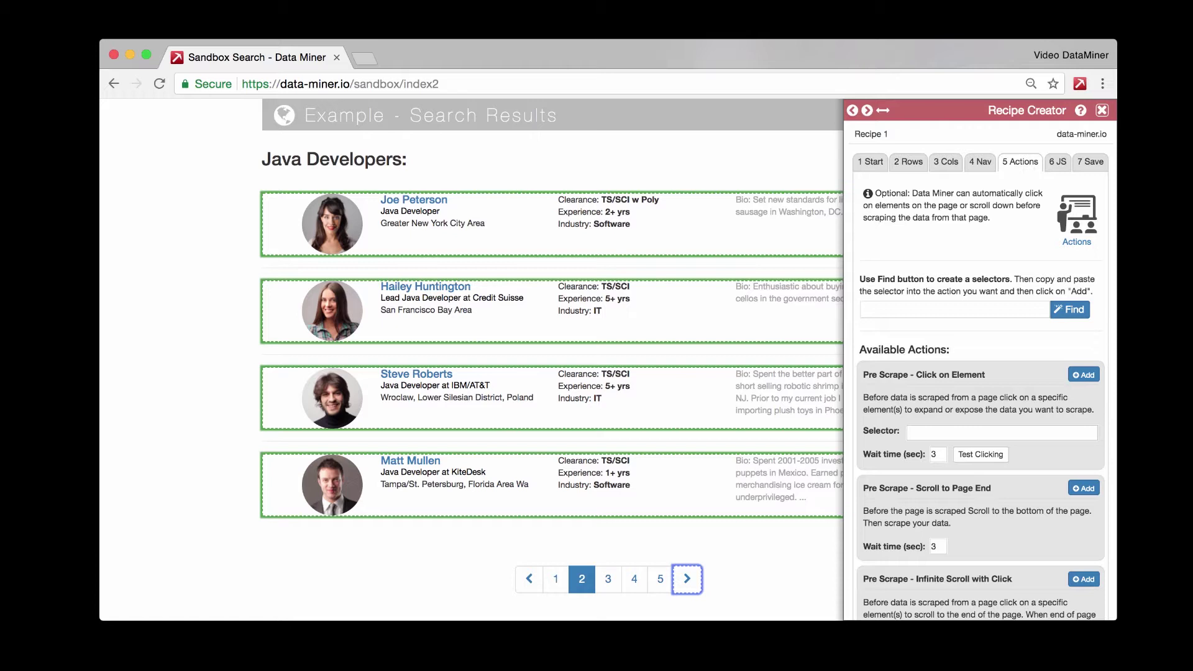
{"action": "scroll", "coordinate": [911, 393], "scroll_direction": "down", "scroll_amount": 3}
{"action": "scroll", "coordinate": [911, 393], "scroll_direction": "down", "scroll_amount": 1}
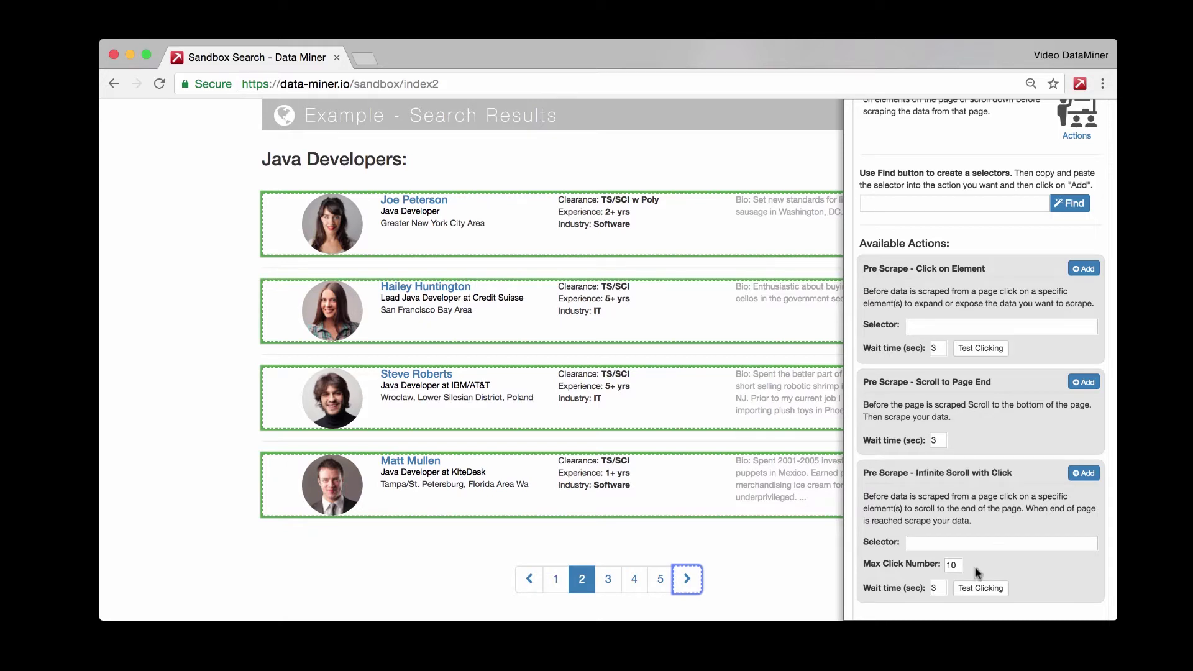
{"action": "left_click", "coordinate": [919, 544]}
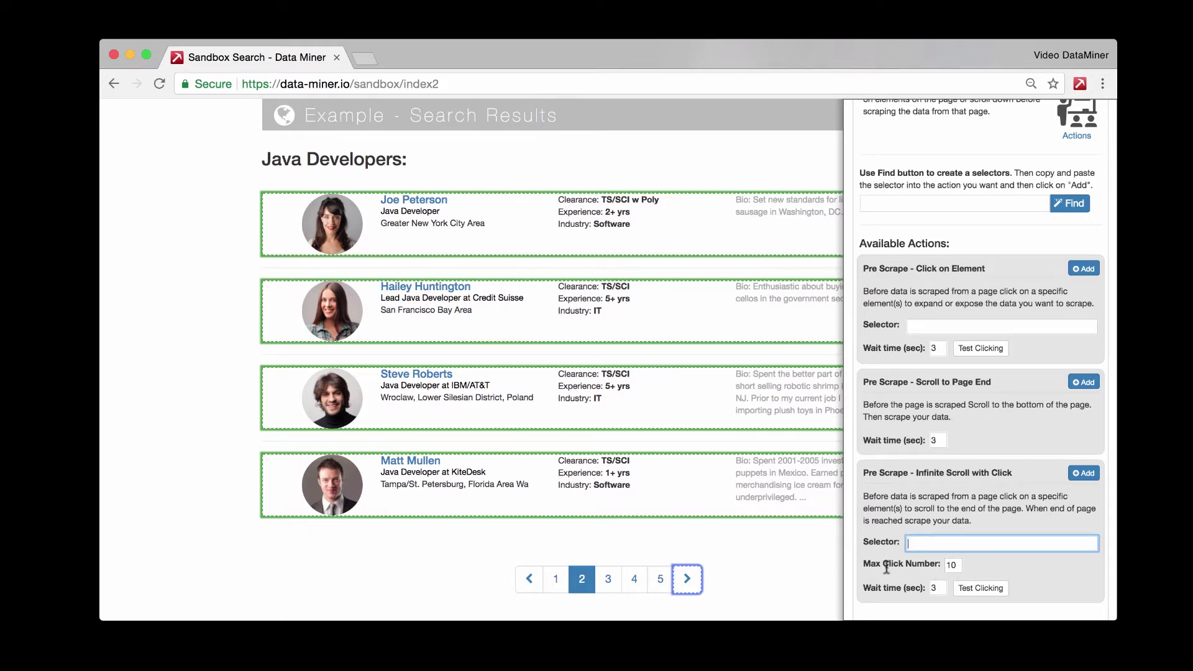
{"action": "left_click", "coordinate": [950, 564]}
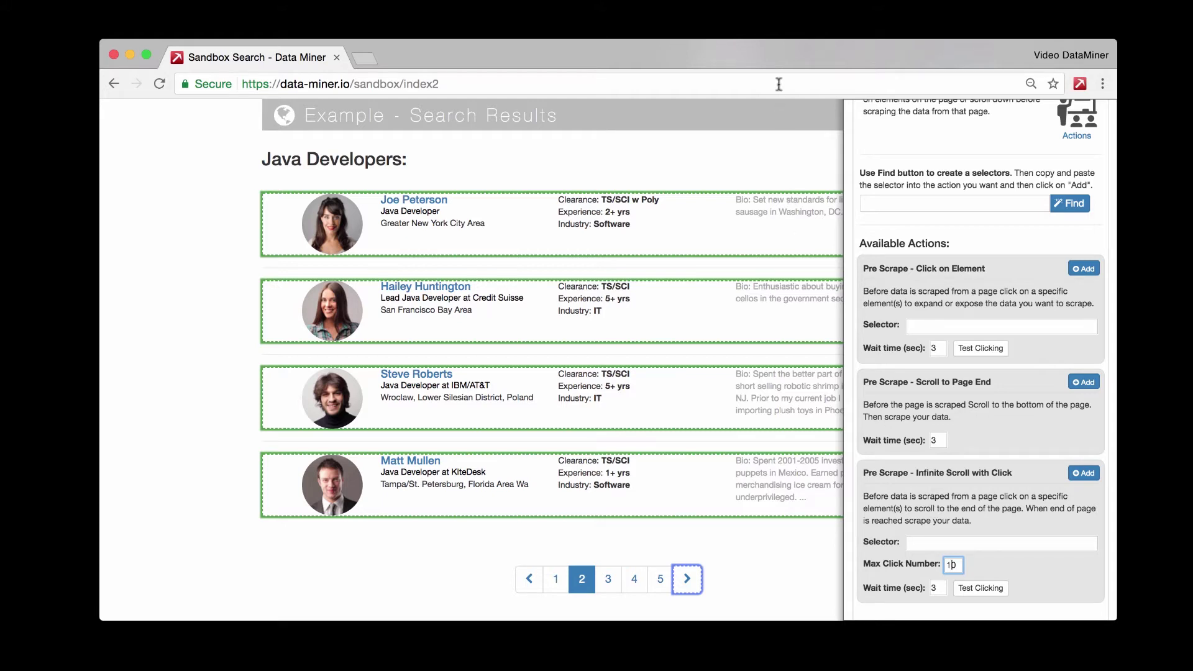
Change the page address ending from index2 to actions and load the sandbox detail page
{"action": "double_click", "coordinate": [405, 85]}
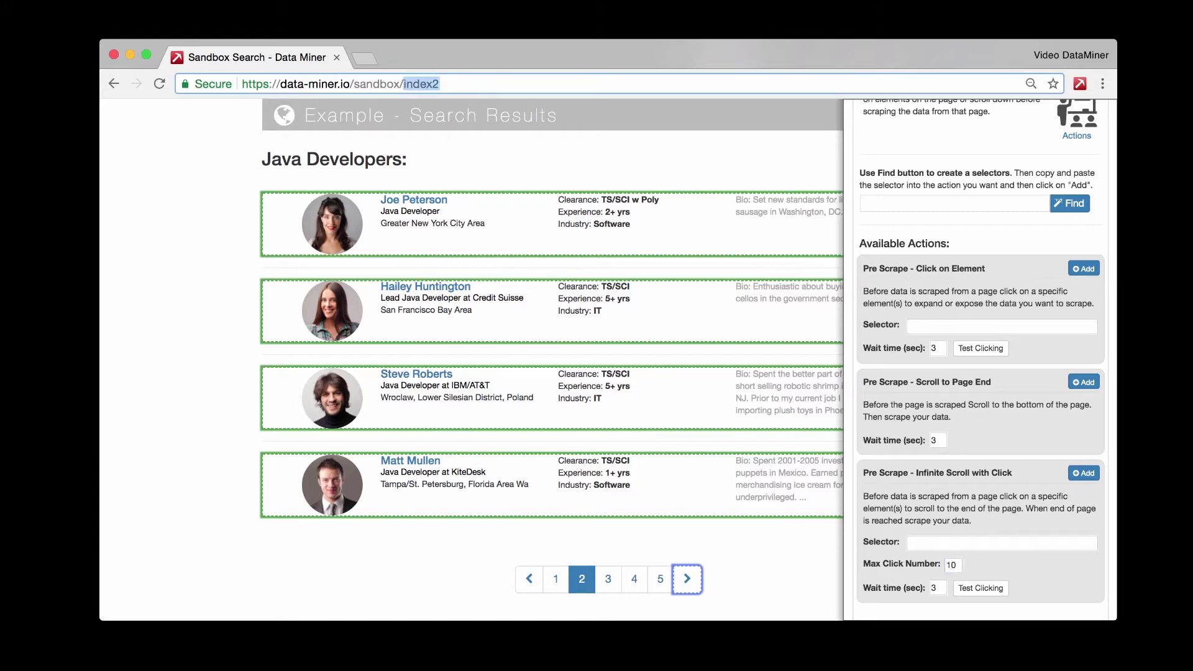
{"action": "key", "text": "BackSpace"}
{"action": "type", "text": "actions"}
{"action": "key", "text": "Return"}
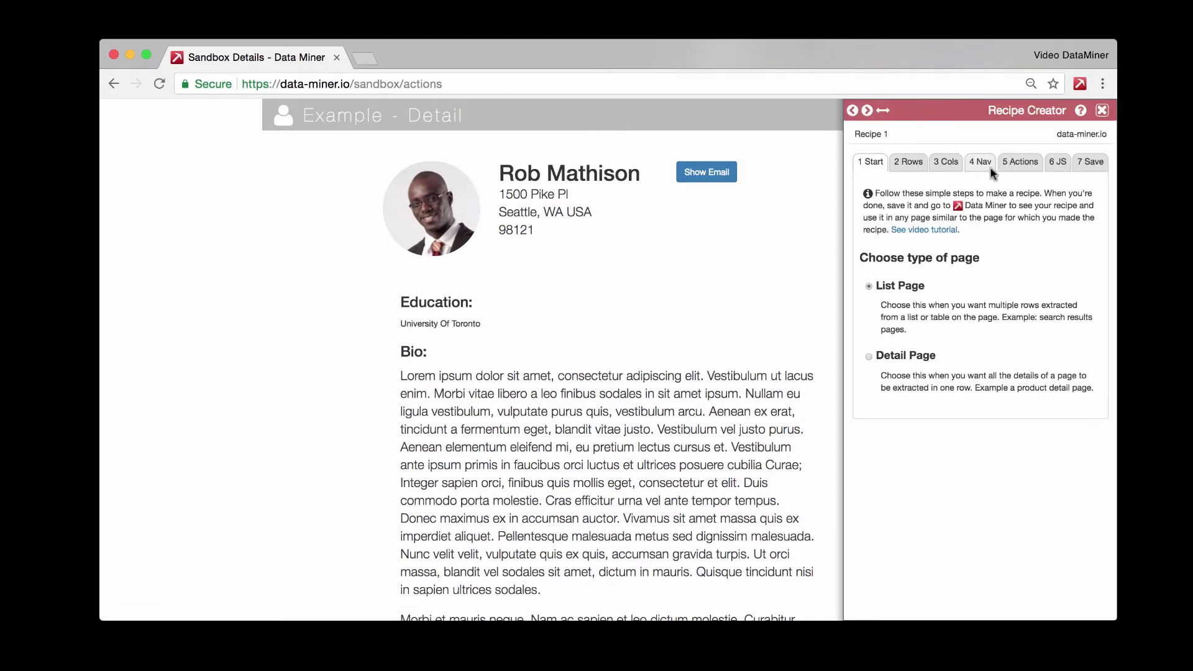
Open the recipe's Actions step beside the loaded page
{"action": "left_click", "coordinate": [1020, 164]}
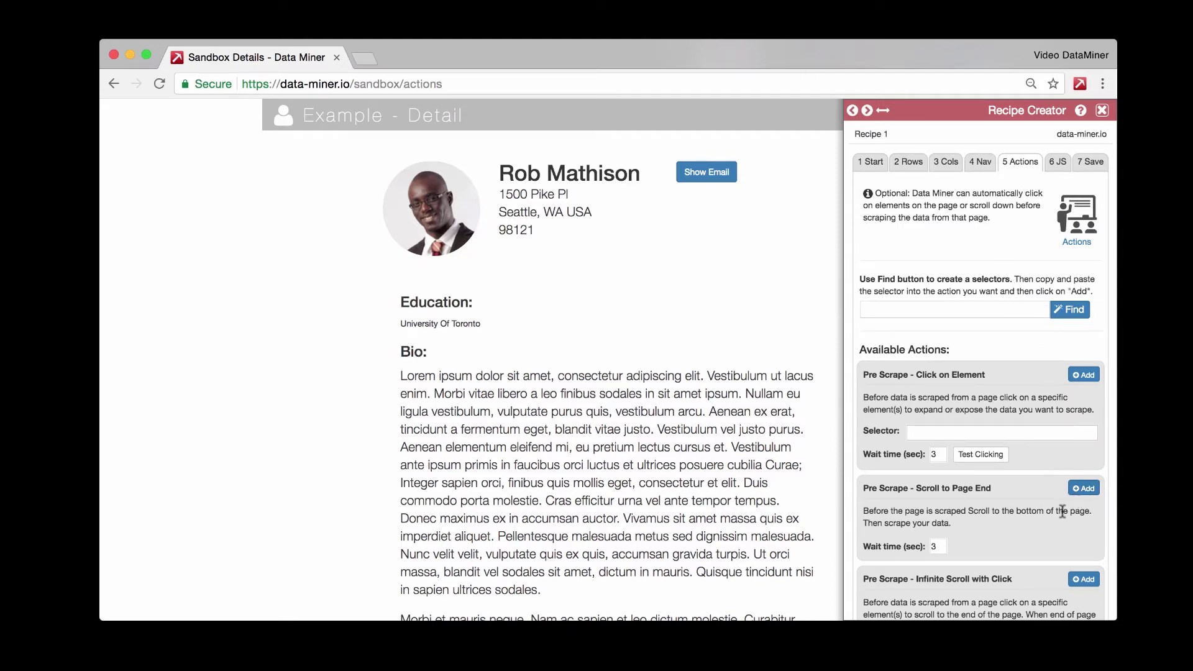
{"action": "scroll", "coordinate": [1063, 512], "scroll_direction": "down", "scroll_amount": 3}
{"action": "scroll", "coordinate": [1064, 553], "scroll_direction": "up", "scroll_amount": 3}
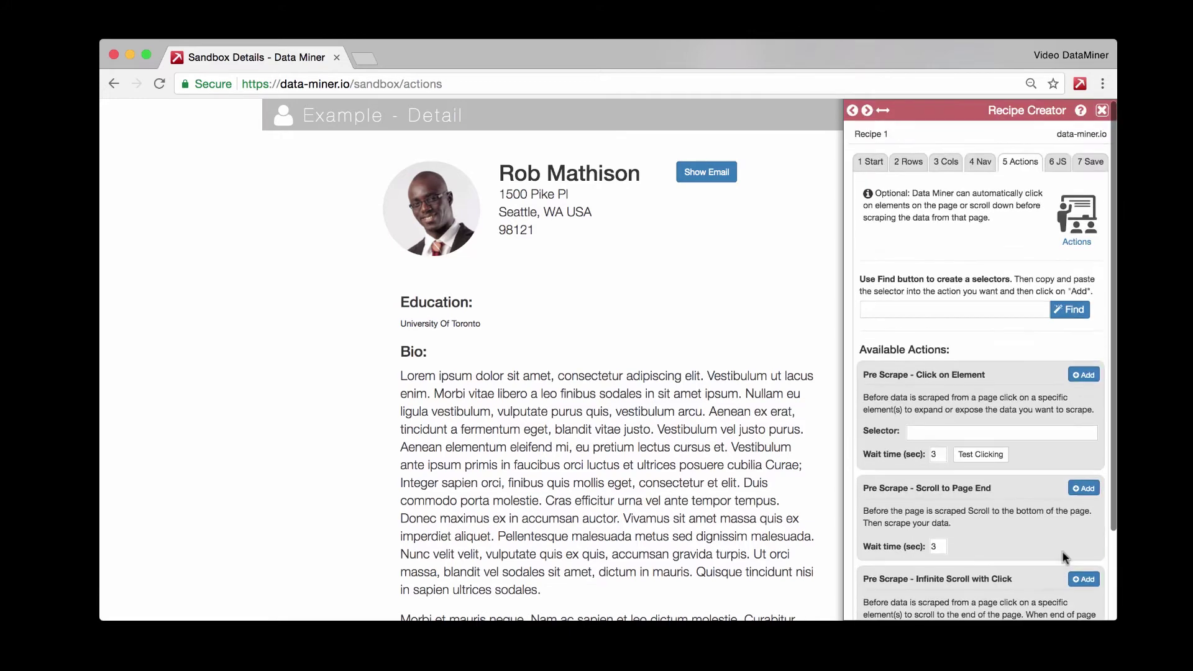
Pick the Show Email button with Find, confirm the .email-button selector and select it for copying
{"action": "left_click", "coordinate": [1078, 310]}
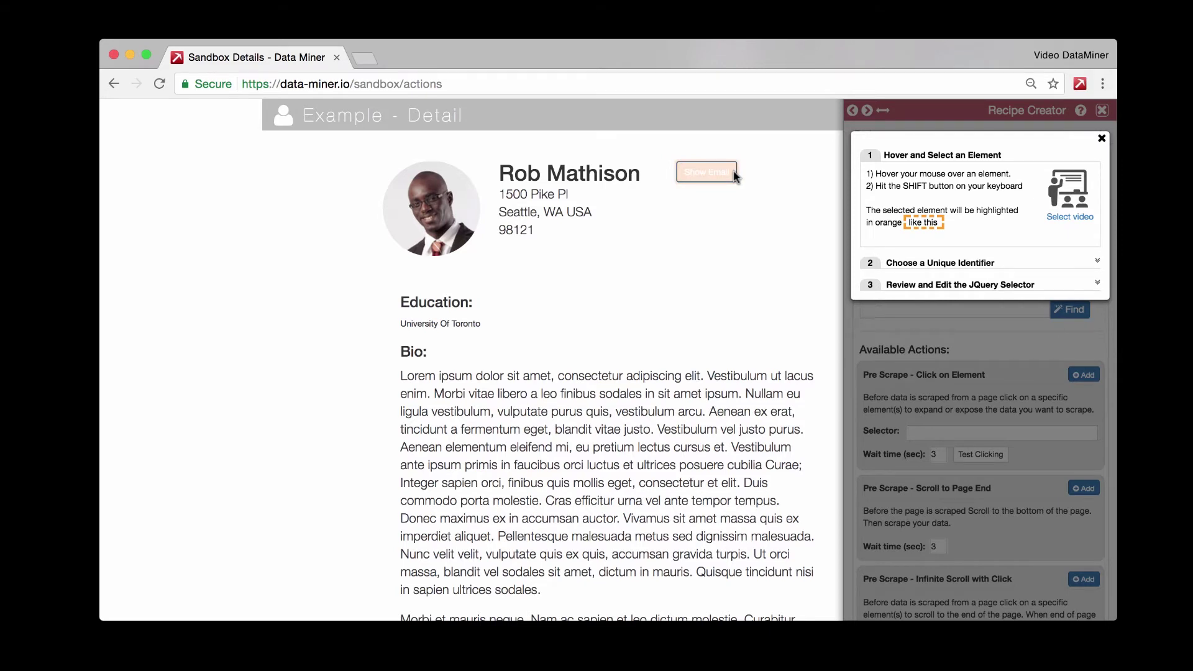
{"action": "key", "text": "shift"}
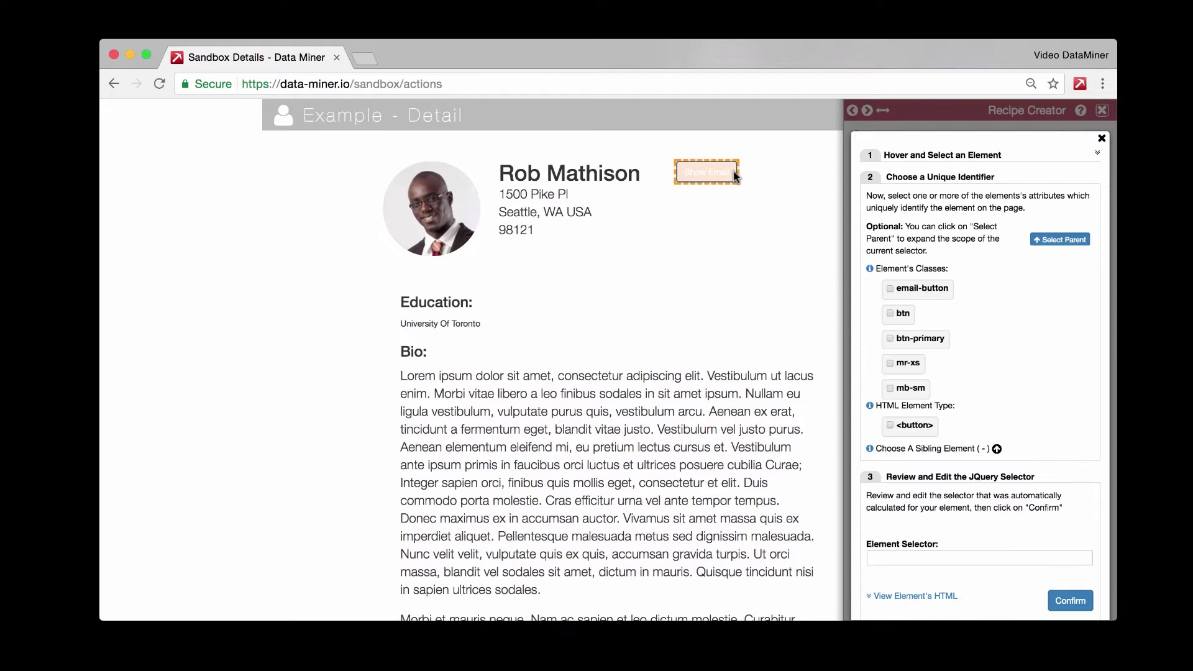
{"action": "left_click", "coordinate": [890, 289]}
{"action": "left_click", "coordinate": [1061, 593]}
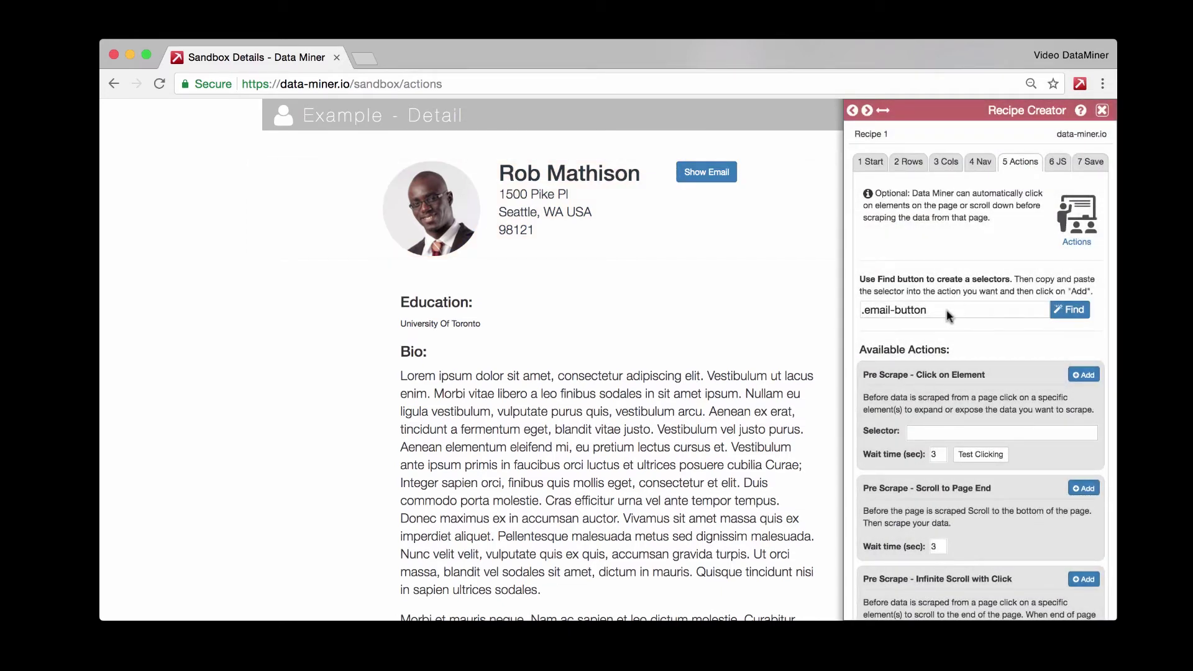
{"action": "left_click_drag", "start_coordinate": [948, 311], "coordinate": [819, 290]}
{"action": "key", "text": "ctrl+c"}
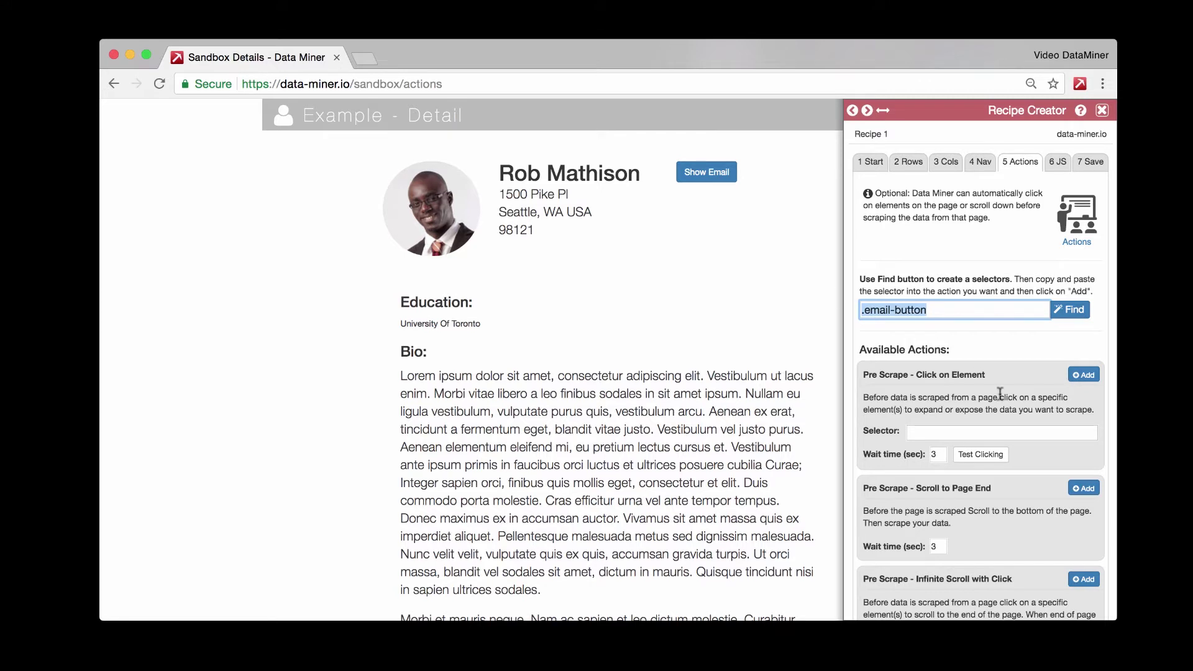
Paste .email-button as the Click on Element selector and test-click to reveal the email
{"action": "scroll", "coordinate": [995, 392], "scroll_direction": "down", "scroll_amount": 1}
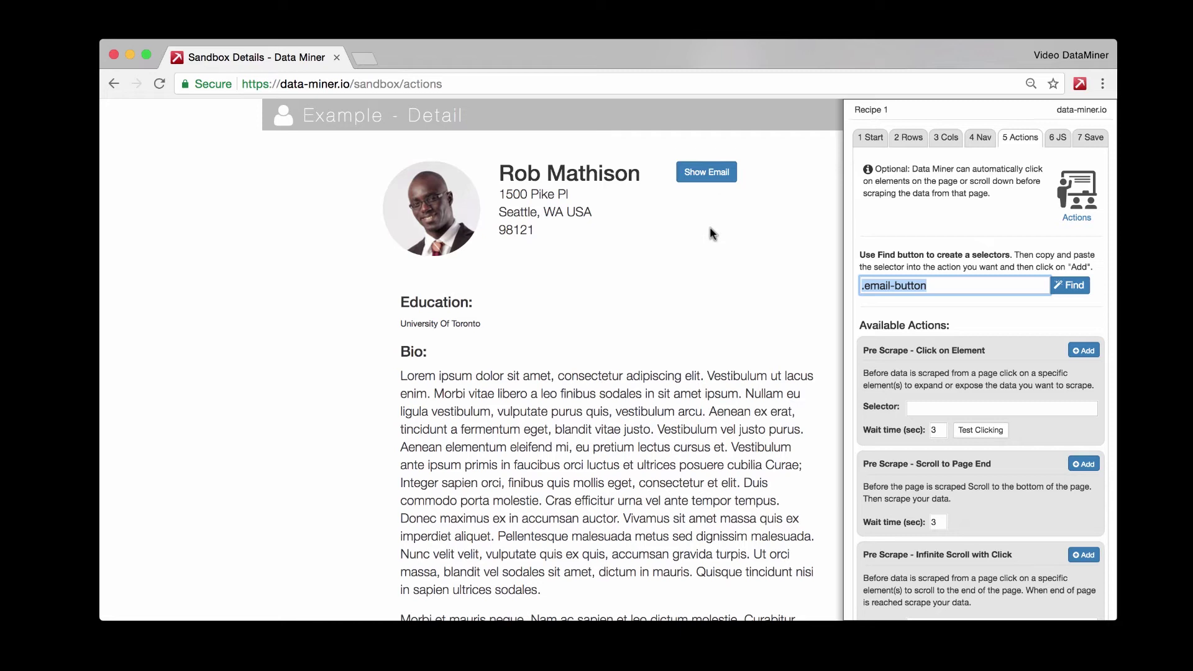
{"action": "left_click", "coordinate": [932, 408]}
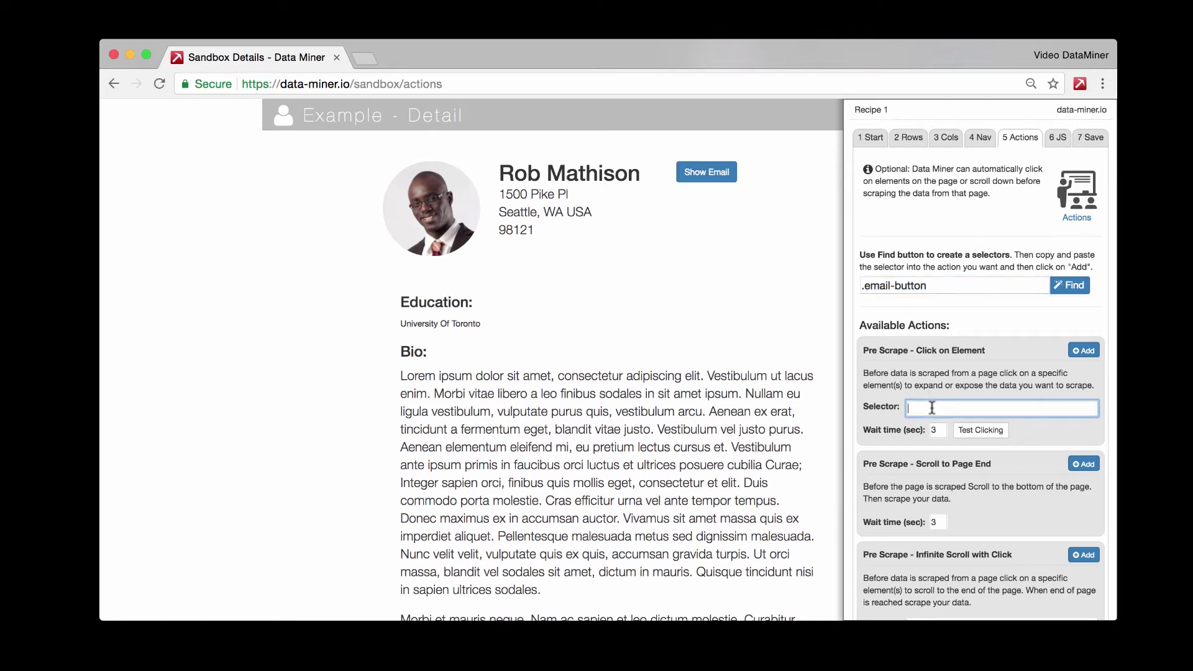
{"action": "key", "text": "ctrl+v"}
{"action": "left_click", "coordinate": [983, 433]}
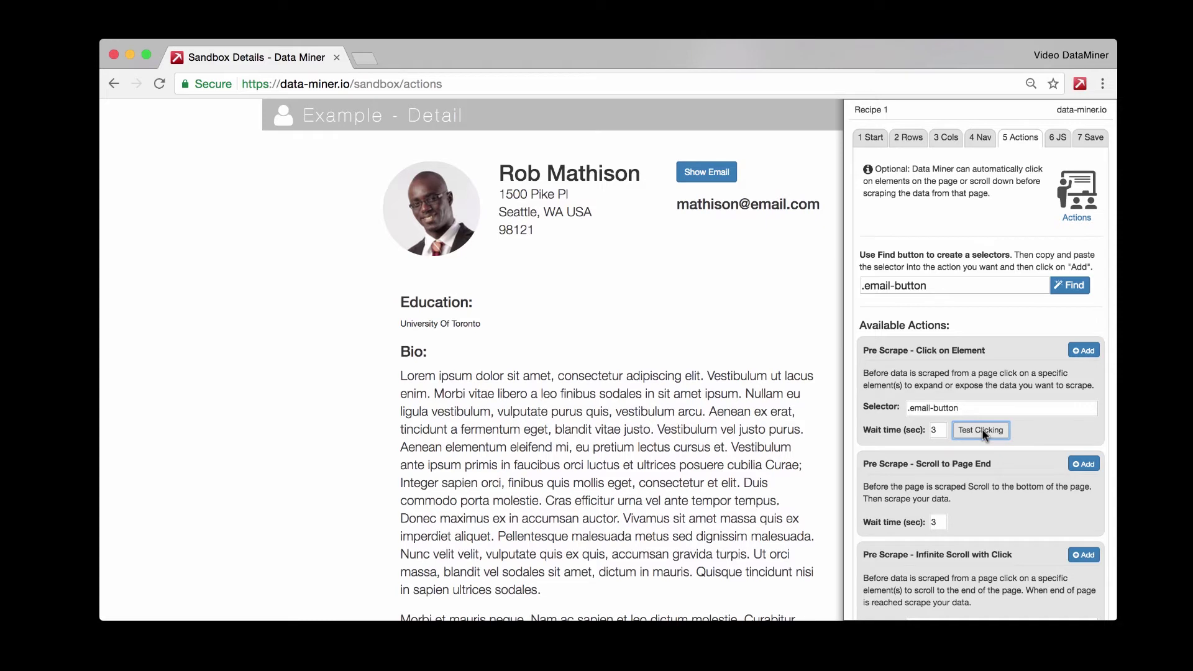
Add Click on Element and Scroll to Page End actions, testing reordering but keeping Click first
{"action": "left_click", "coordinate": [1086, 352]}
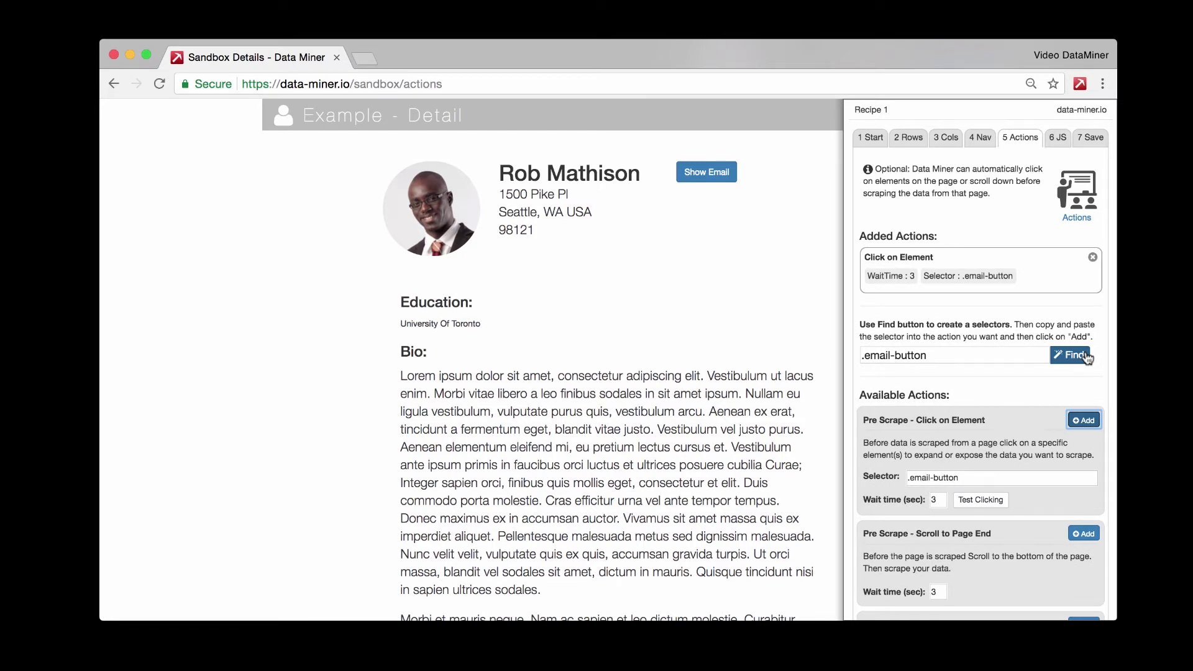
{"action": "scroll", "coordinate": [1013, 404], "scroll_direction": "down", "scroll_amount": 2}
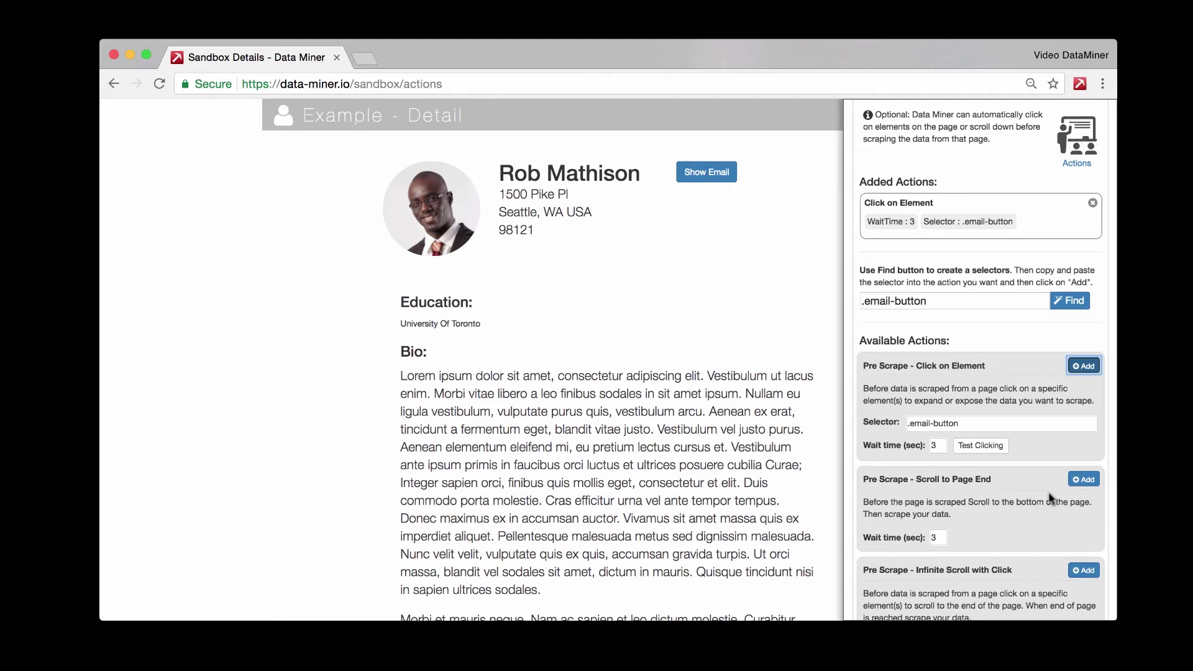
{"action": "left_click", "coordinate": [1085, 481]}
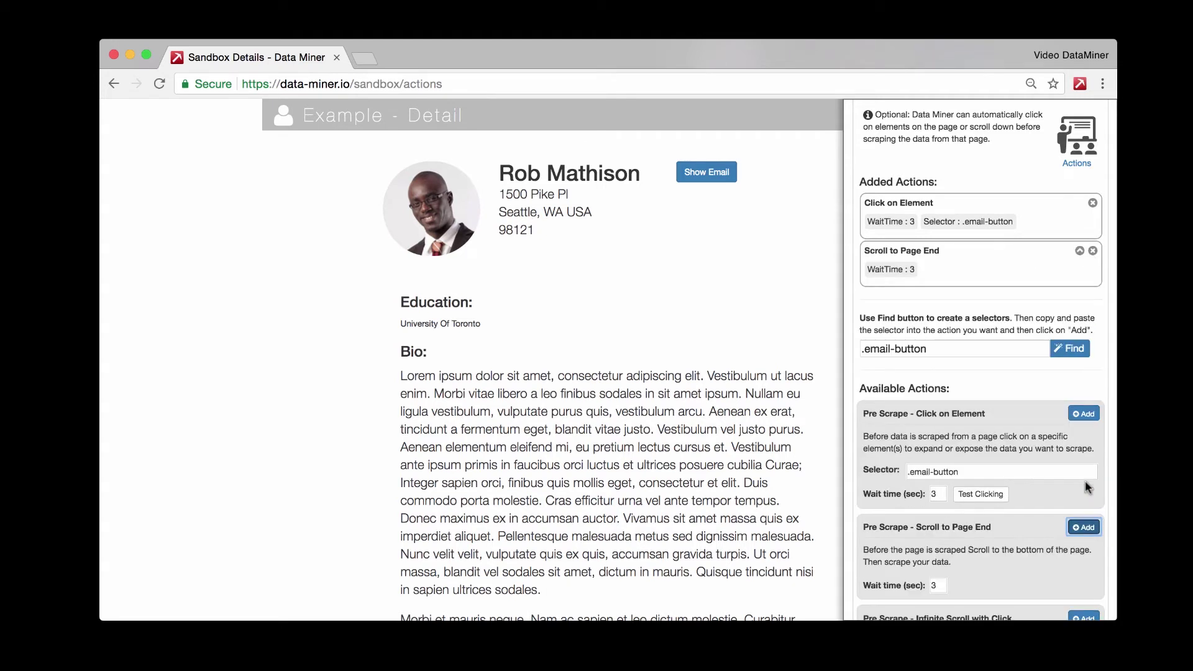
{"action": "scroll", "coordinate": [1011, 307], "scroll_direction": "up", "scroll_amount": 3}
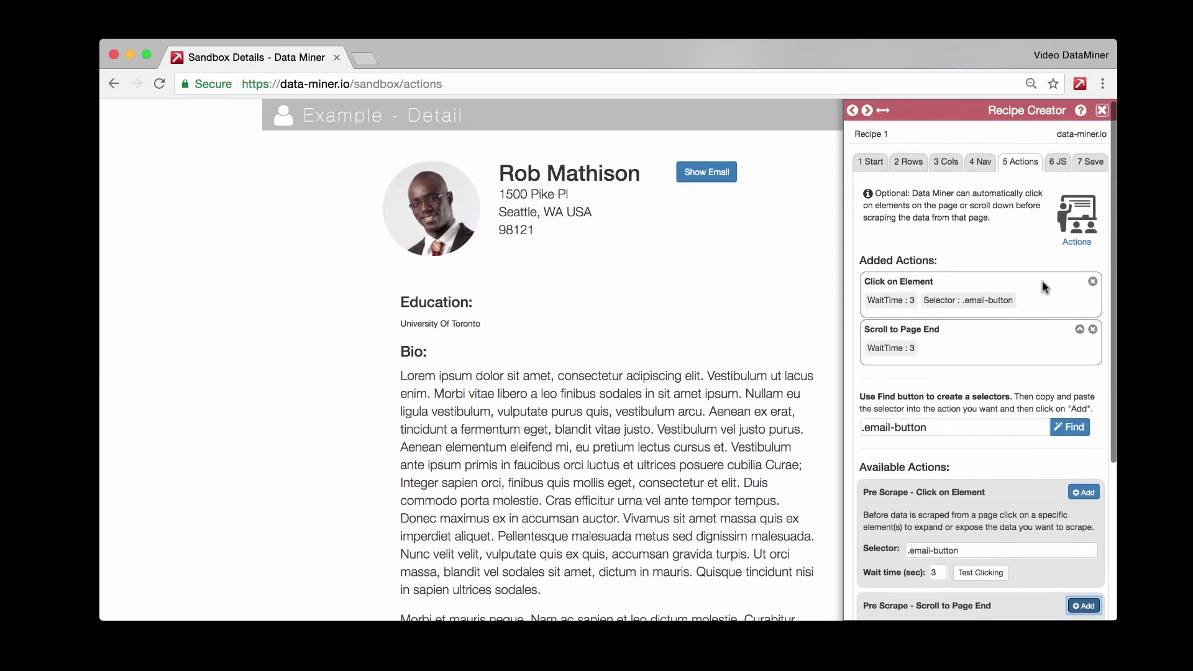
{"action": "left_click", "coordinate": [1080, 330]}
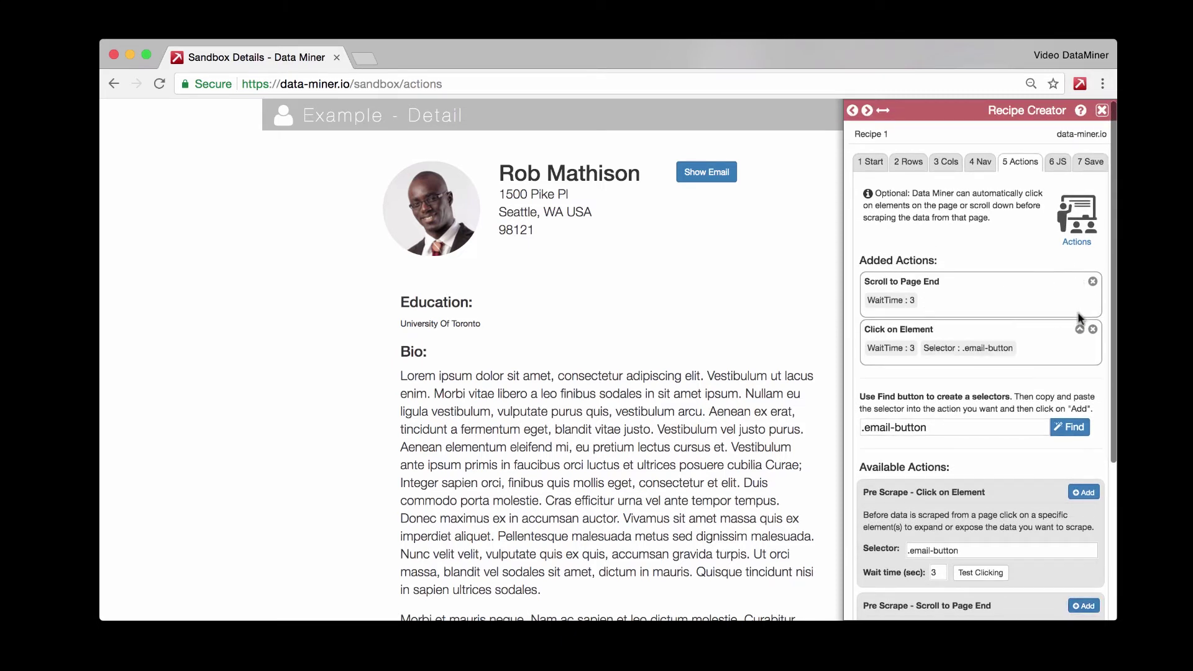
{"action": "left_click", "coordinate": [1081, 330]}
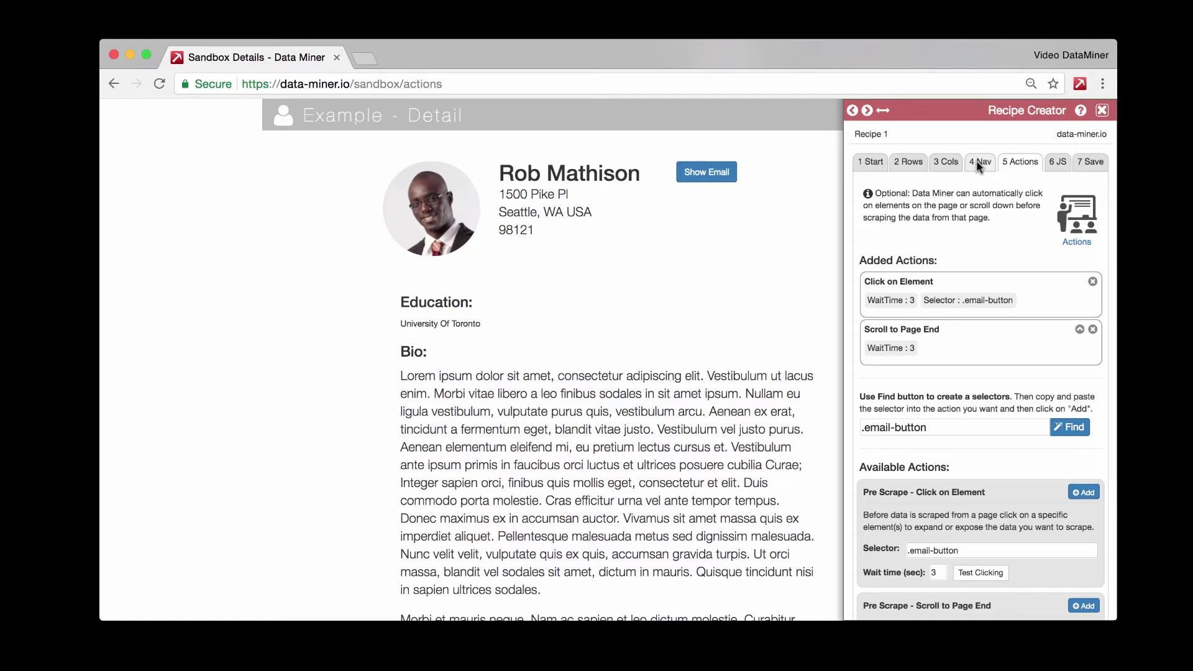
Review the recipe's Columns, Rows, Navigation, Actions and JavaScript steps
{"action": "left_click", "coordinate": [947, 162]}
{"action": "left_click", "coordinate": [920, 164]}
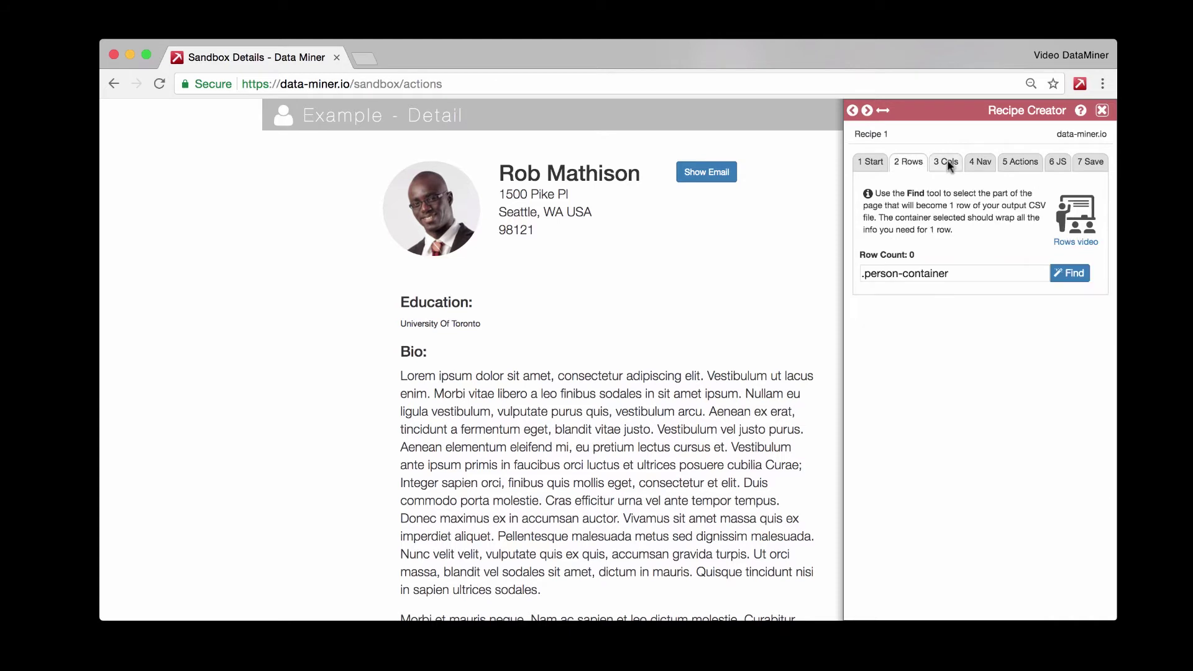
{"action": "left_click", "coordinate": [980, 159]}
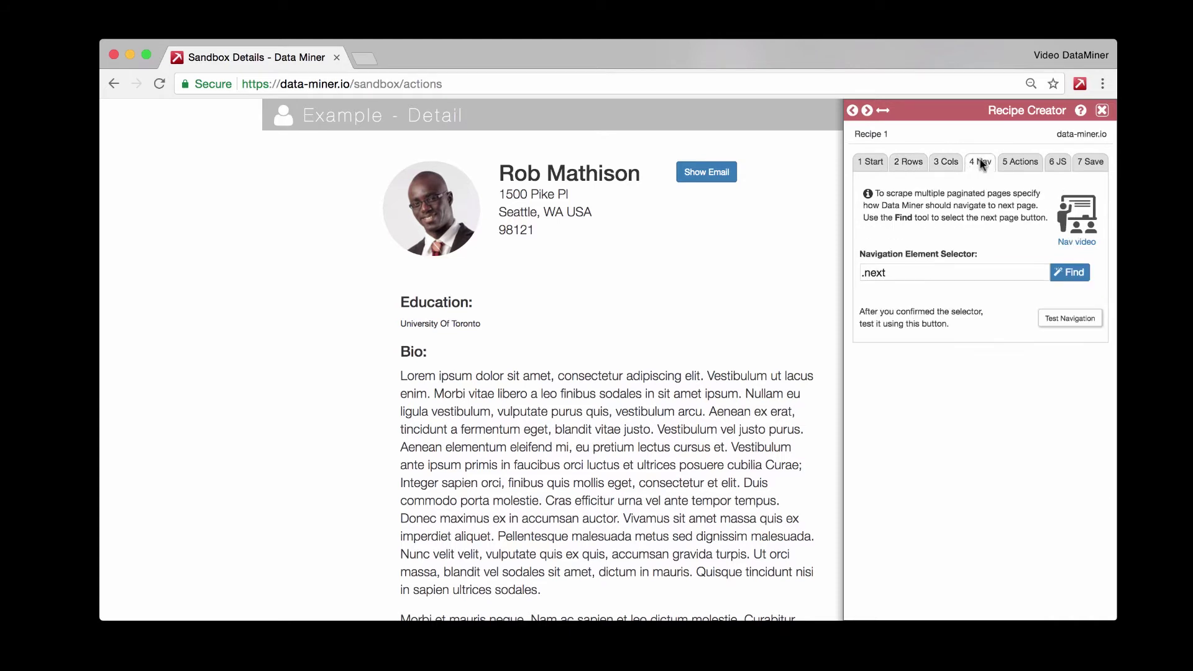
{"action": "left_click", "coordinate": [1028, 162]}
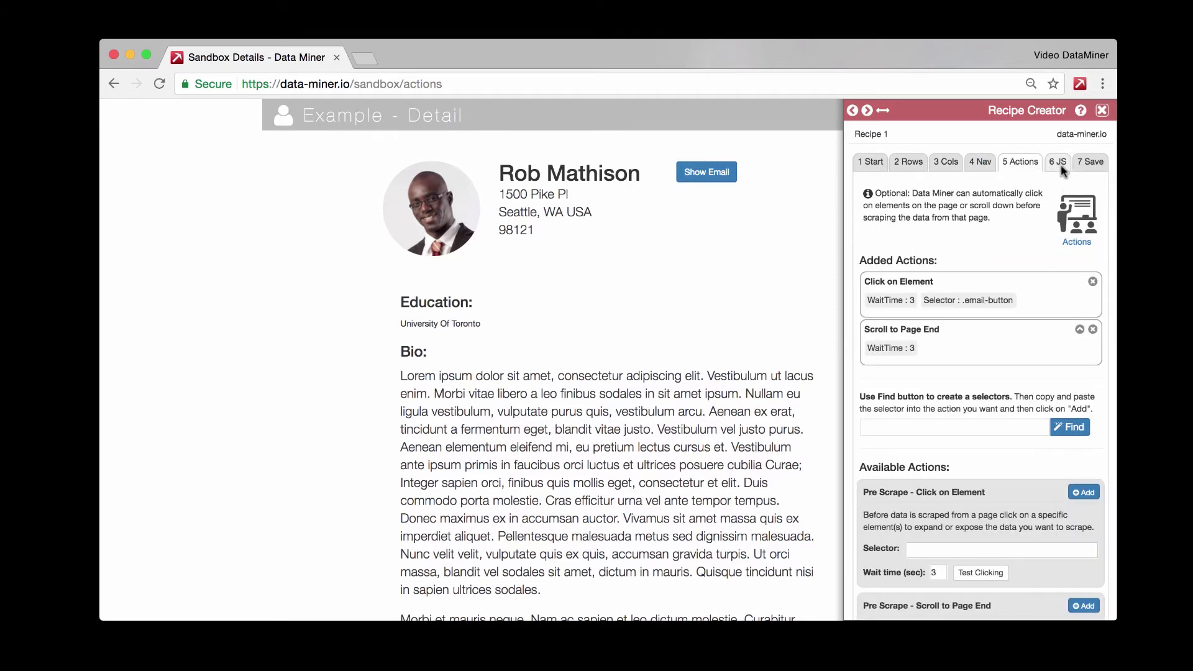
{"action": "left_click", "coordinate": [1057, 162]}
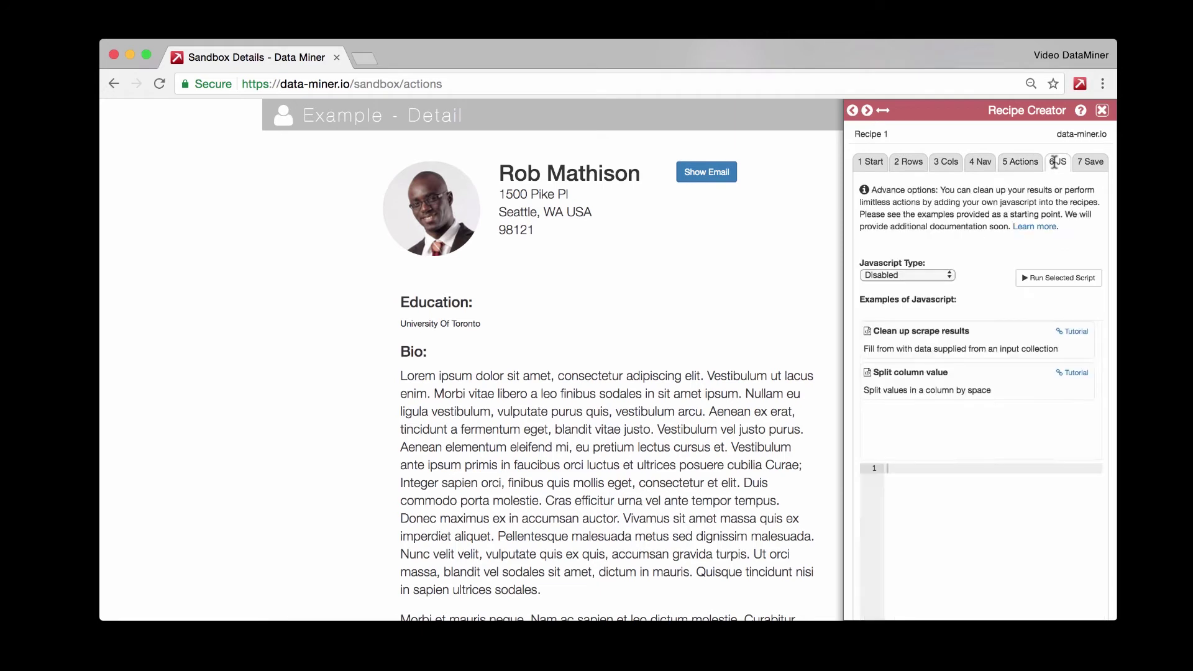
{"action": "left_click", "coordinate": [1091, 162]}
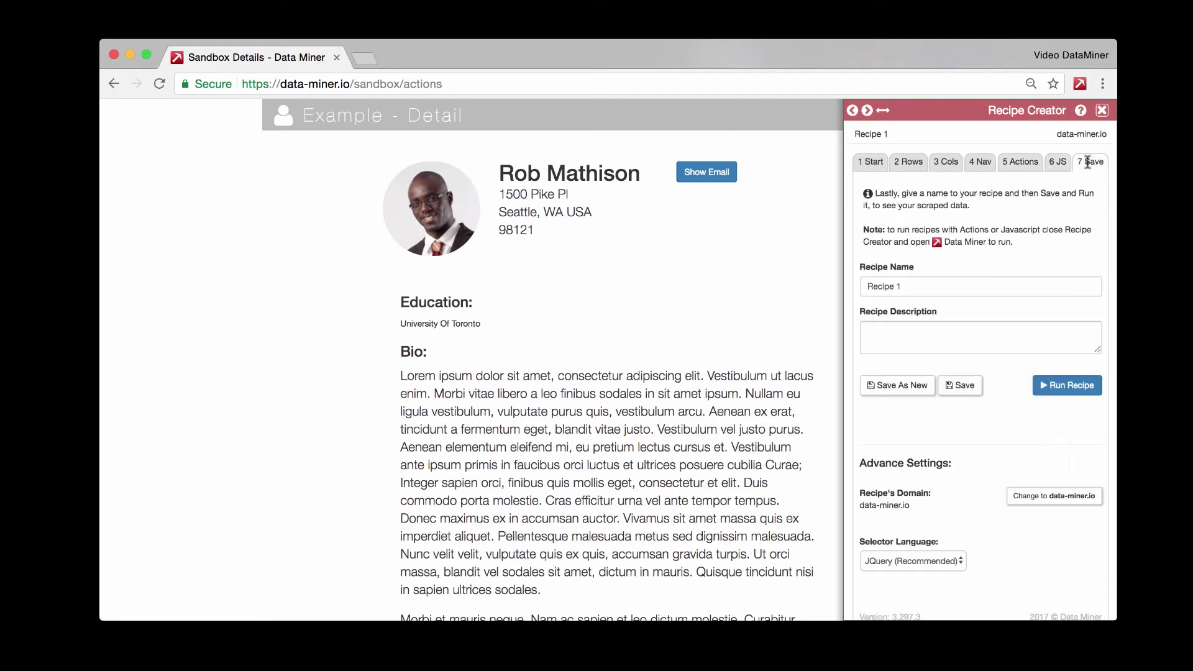
Name the recipe 'Test Scrape 1 with Click' and describe it as 'Show Email and scroll'
{"action": "triple_click", "coordinate": [920, 282]}
{"action": "key", "text": "BackSpace"}
{"action": "type", "text": "Tes"}
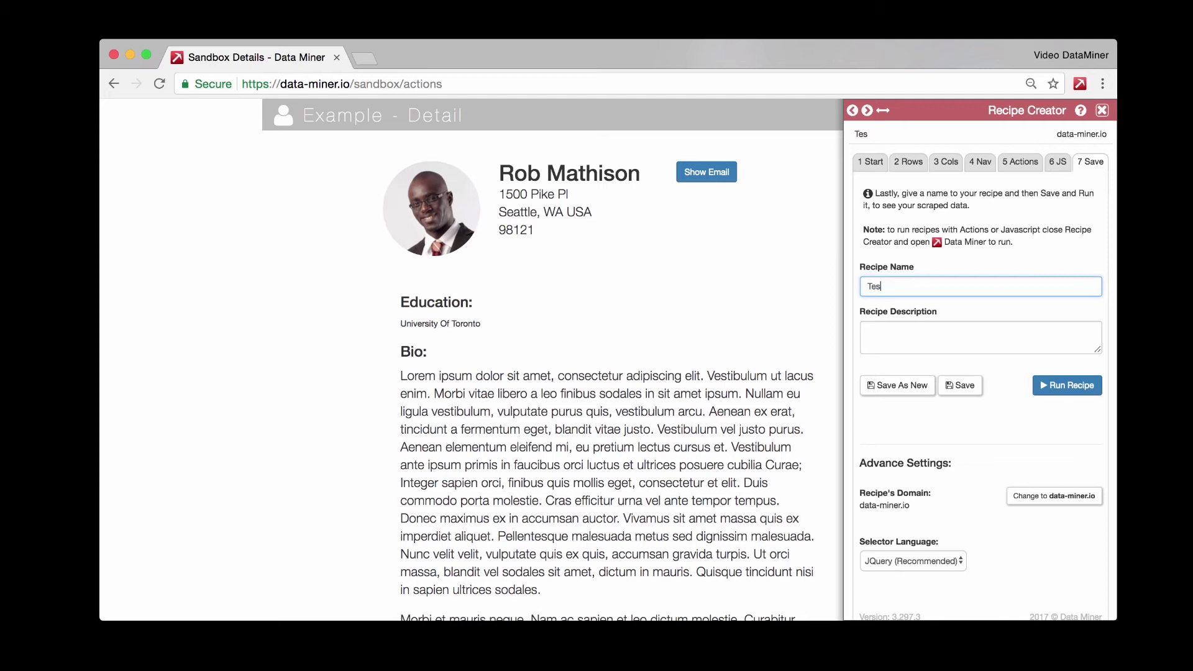
{"action": "type", "text": "t Scrape 1 with Click"}
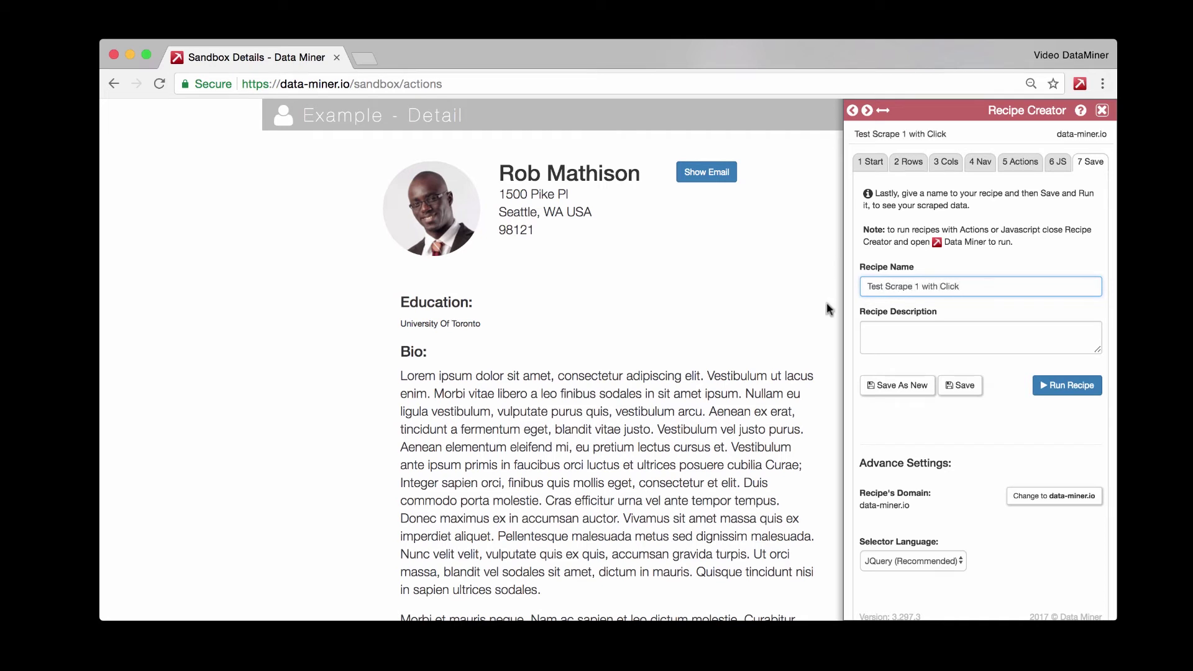
{"action": "left_click", "coordinate": [902, 336]}
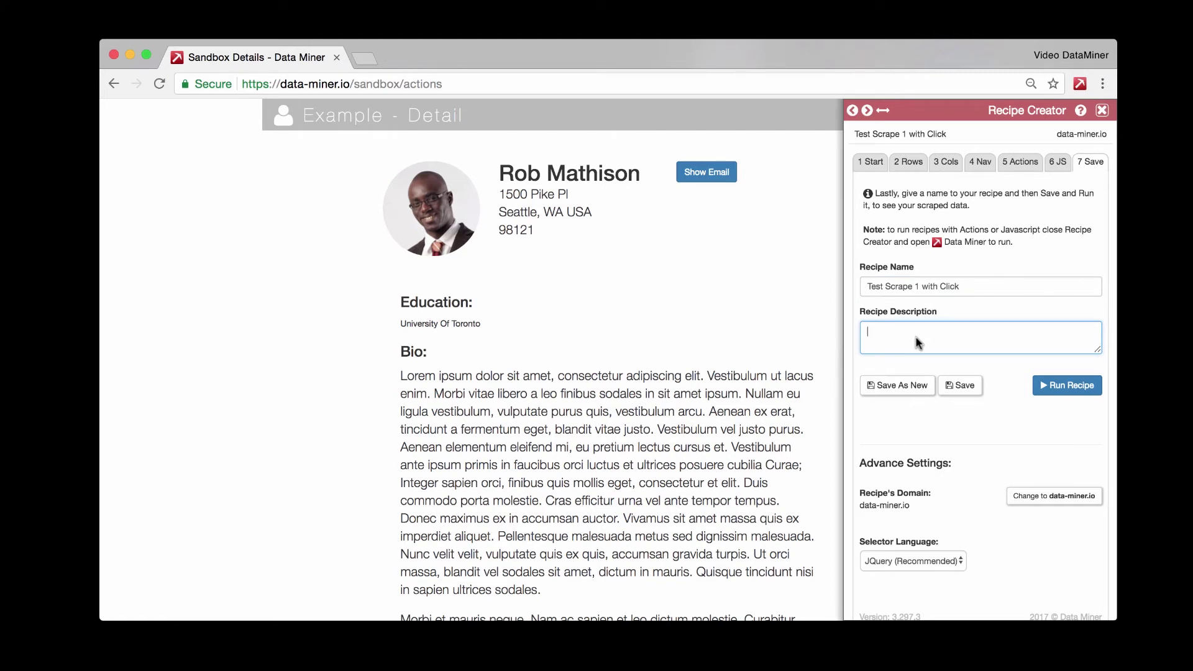
{"action": "type", "text": "SHo"}
{"action": "key", "text": "super+a"}
{"action": "key", "text": "BackSpace"}
{"action": "type", "text": "Show Email and scroll"}
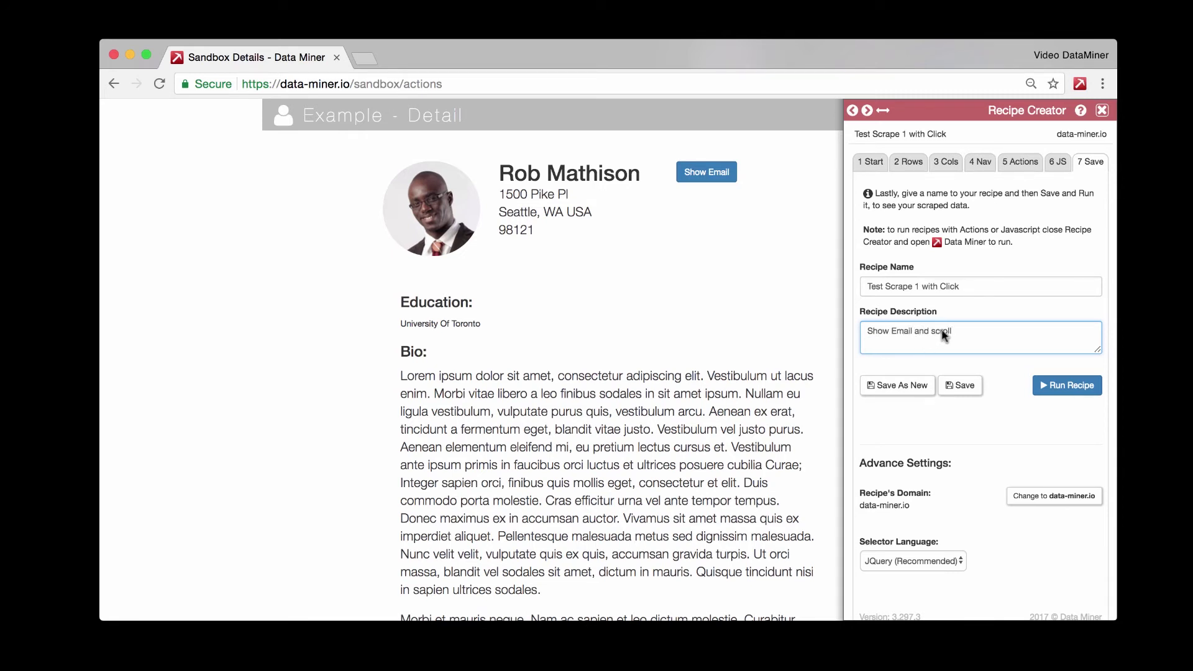
Change the recipe name to 'Test Scrape 1 with actions' and save it
{"action": "double_click", "coordinate": [961, 286]}
{"action": "type", "text": "actions"}
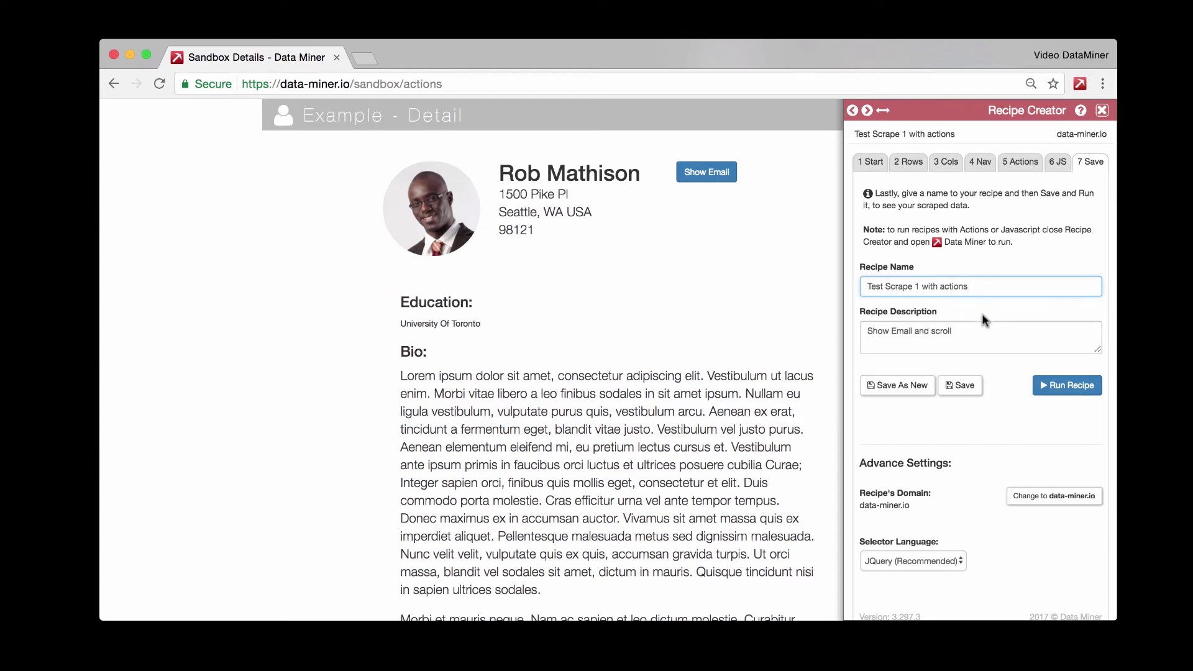
{"action": "left_click", "coordinate": [959, 388]}
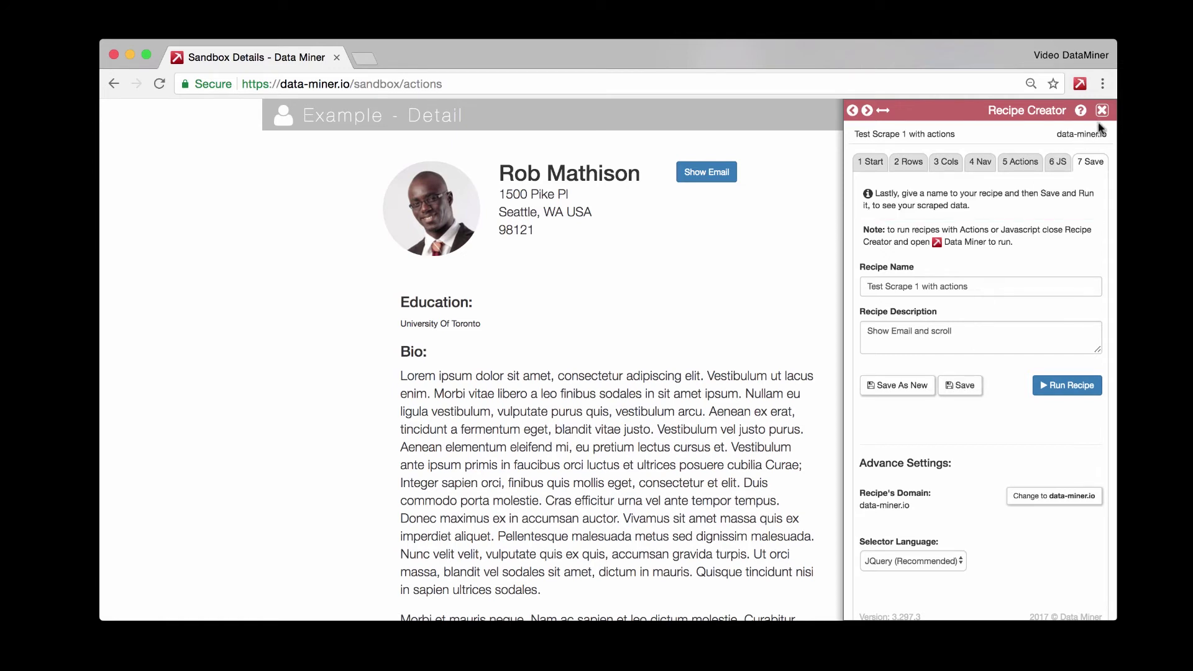
Run the actions recipe and move and resize the results window, which shows no rows
{"action": "left_click", "coordinate": [1060, 386]}
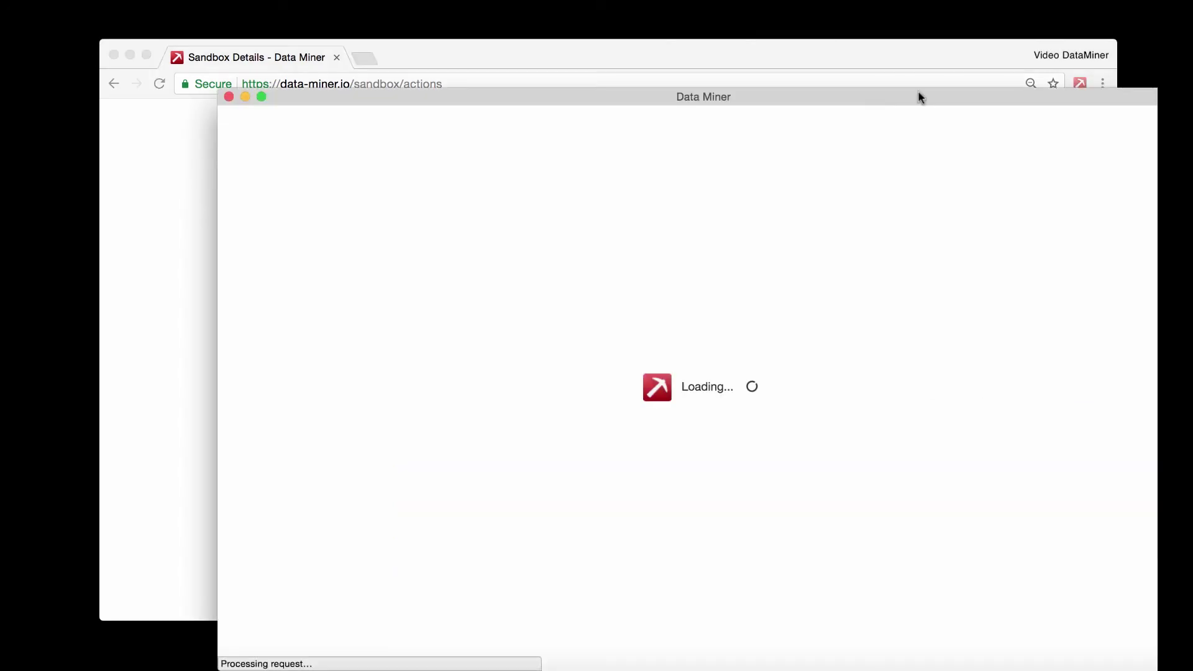
{"action": "left_click_drag", "start_coordinate": [896, 97], "coordinate": [826, 38]}
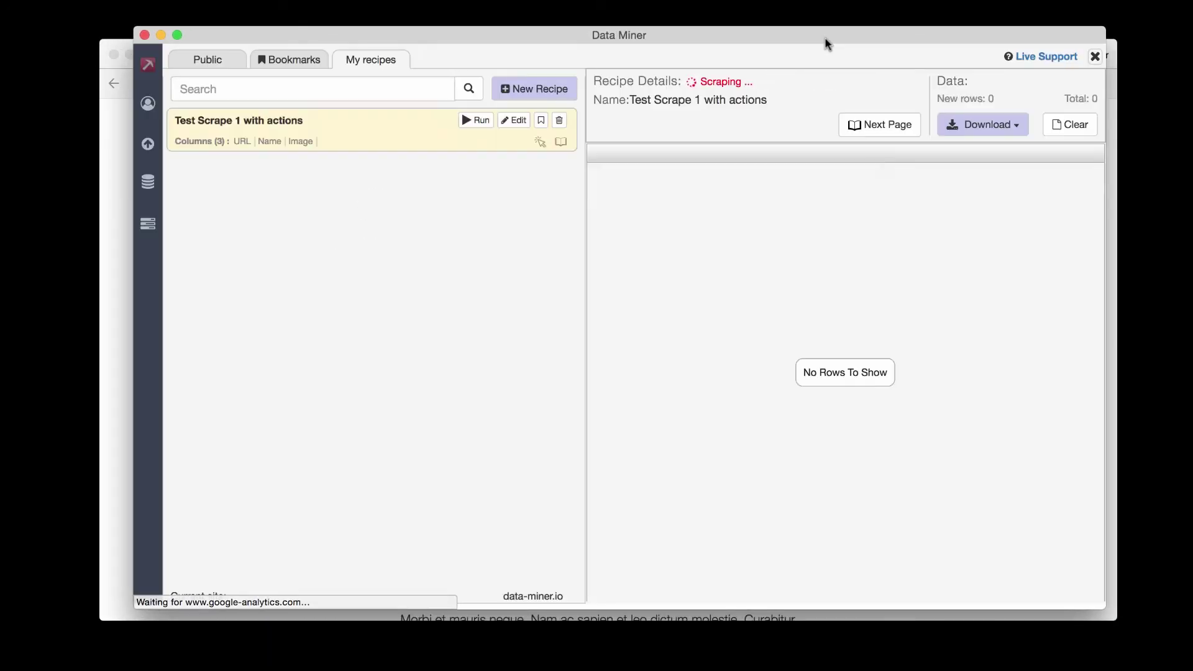
{"action": "left_click_drag", "start_coordinate": [1105, 24], "coordinate": [549, 236]}
{"action": "scroll", "coordinate": [815, 117], "scroll_direction": "down", "scroll_amount": 10}
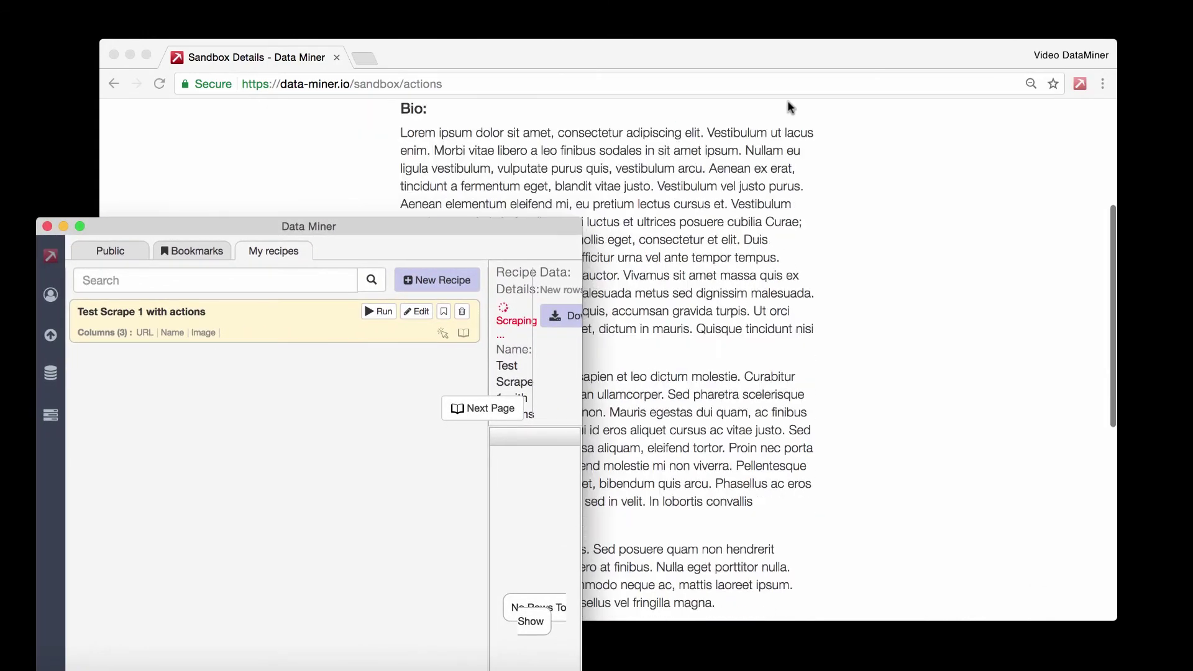
{"action": "scroll", "coordinate": [788, 107], "scroll_direction": "down", "scroll_amount": 5}
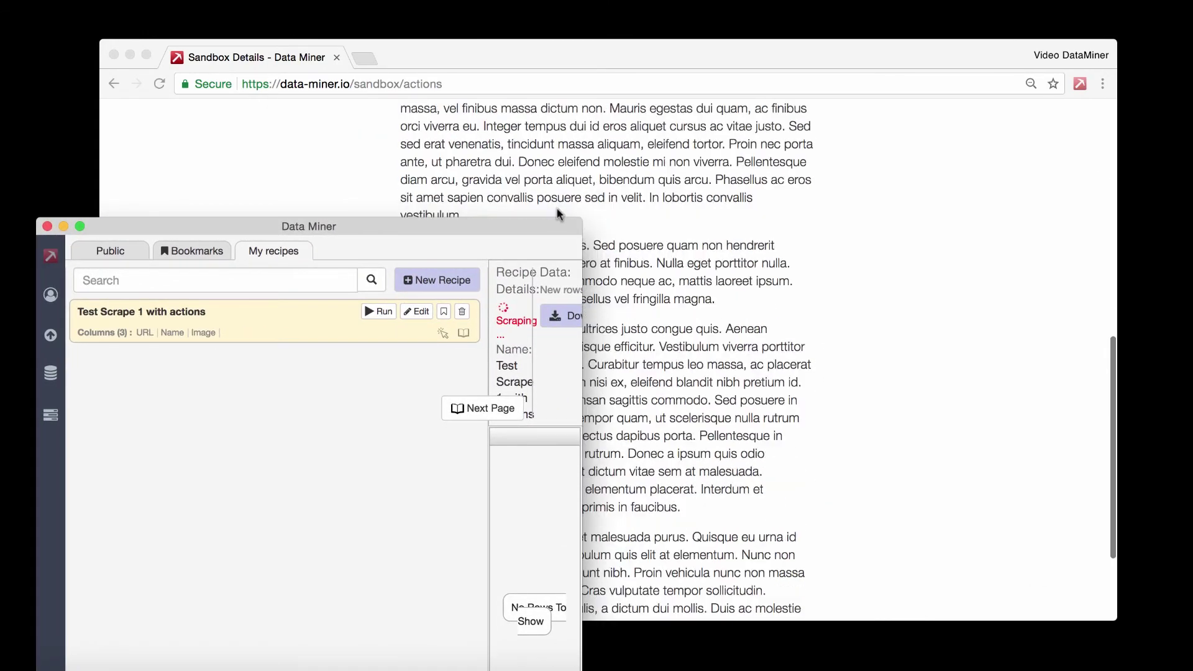
{"action": "scroll", "coordinate": [551, 211], "scroll_direction": "down", "scroll_amount": 3}
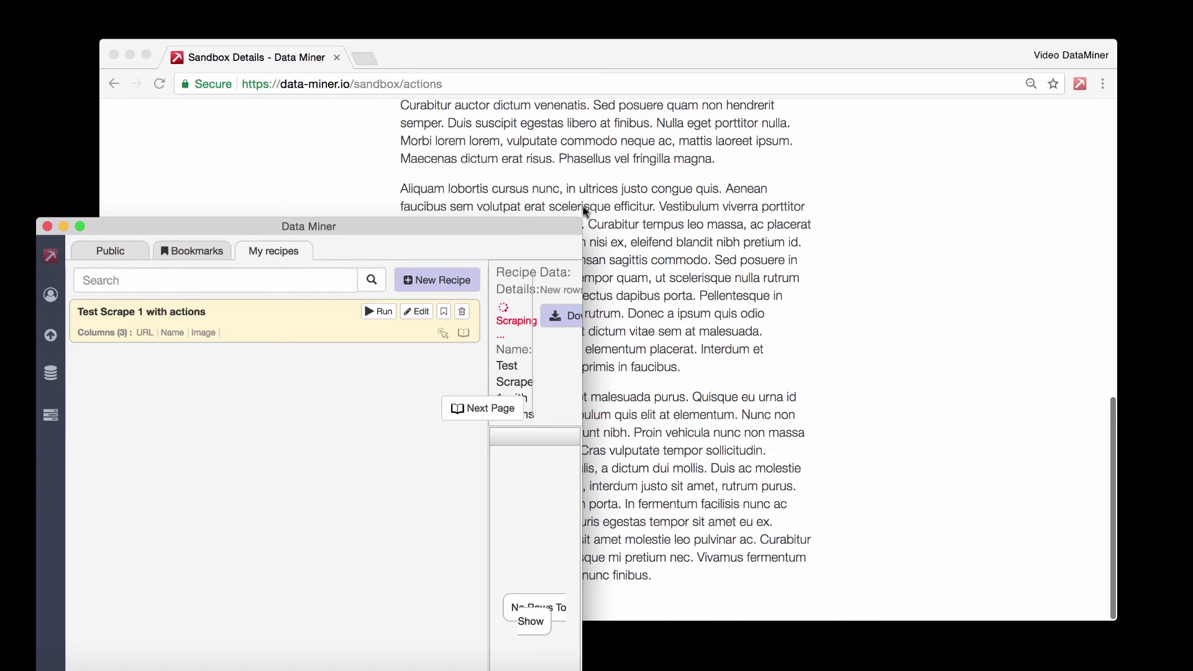
{"action": "left_click_drag", "start_coordinate": [583, 215], "coordinate": [1034, 227]}
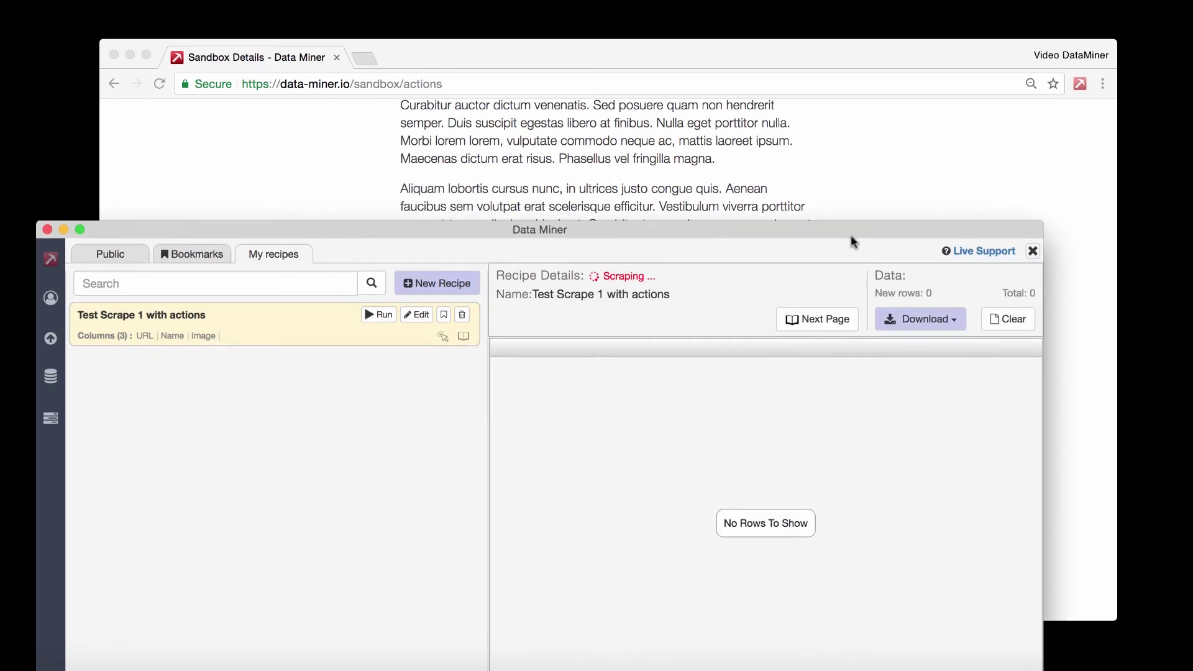
{"action": "left_click_drag", "start_coordinate": [853, 229], "coordinate": [924, 216]}
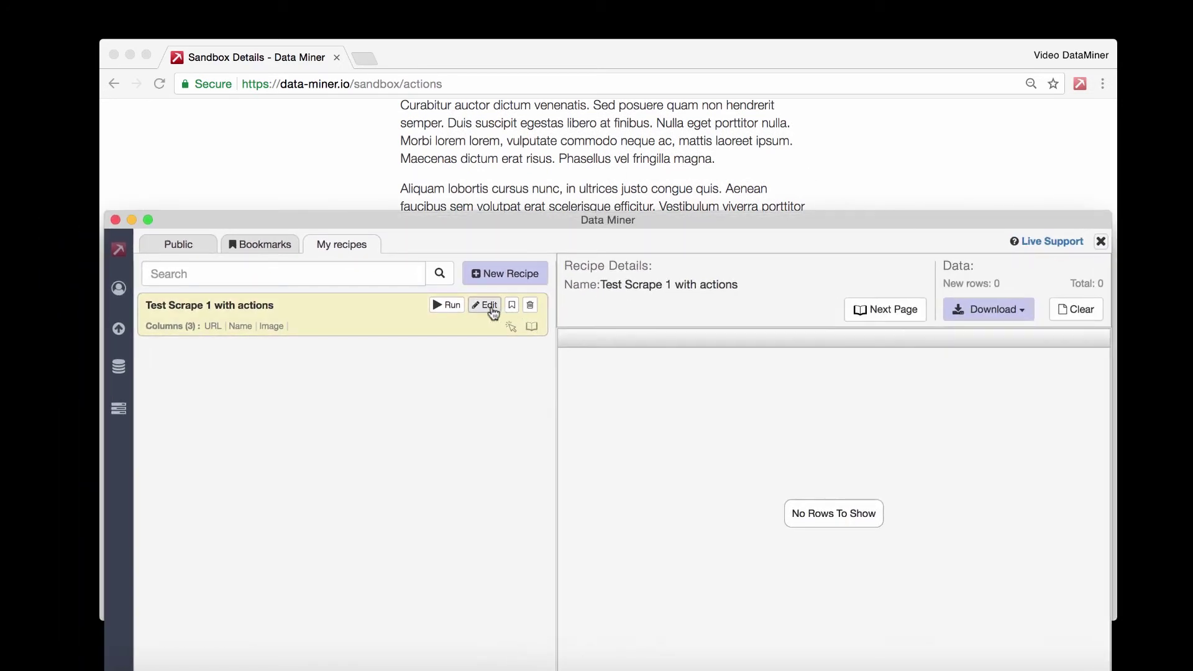
{"action": "left_click", "coordinate": [490, 307]}
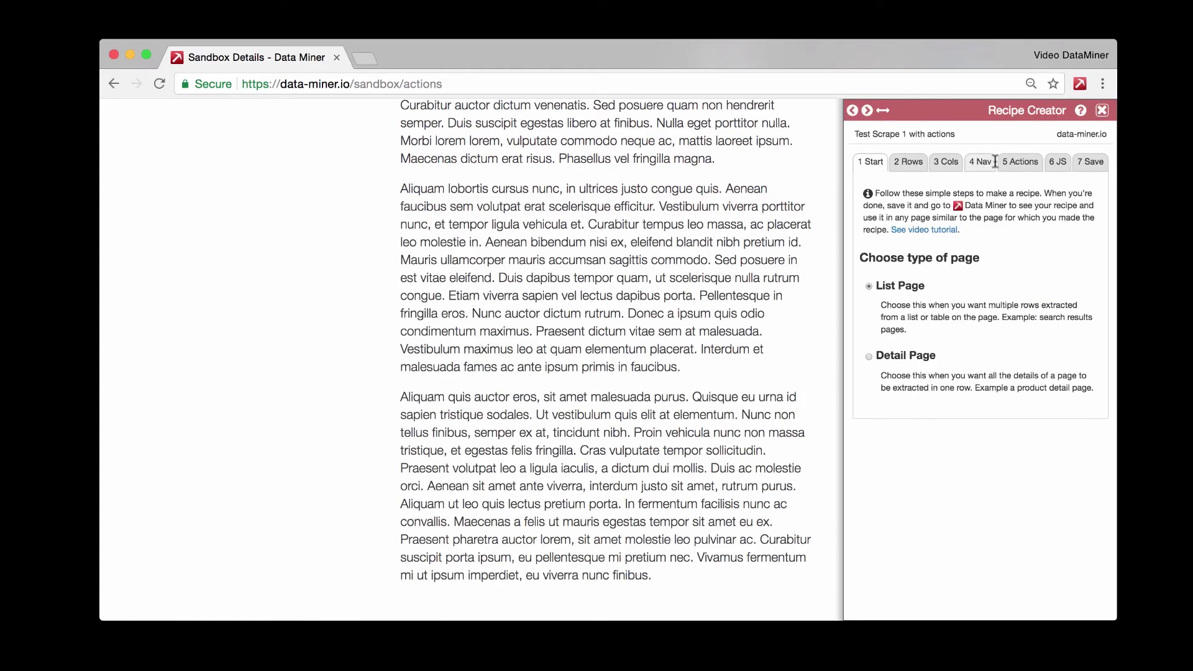
{"action": "left_click", "coordinate": [1089, 161]}
{"action": "scroll", "coordinate": [736, 298], "scroll_direction": "up", "scroll_amount": 10}
{"action": "scroll", "coordinate": [736, 298], "scroll_direction": "down", "scroll_amount": 1}
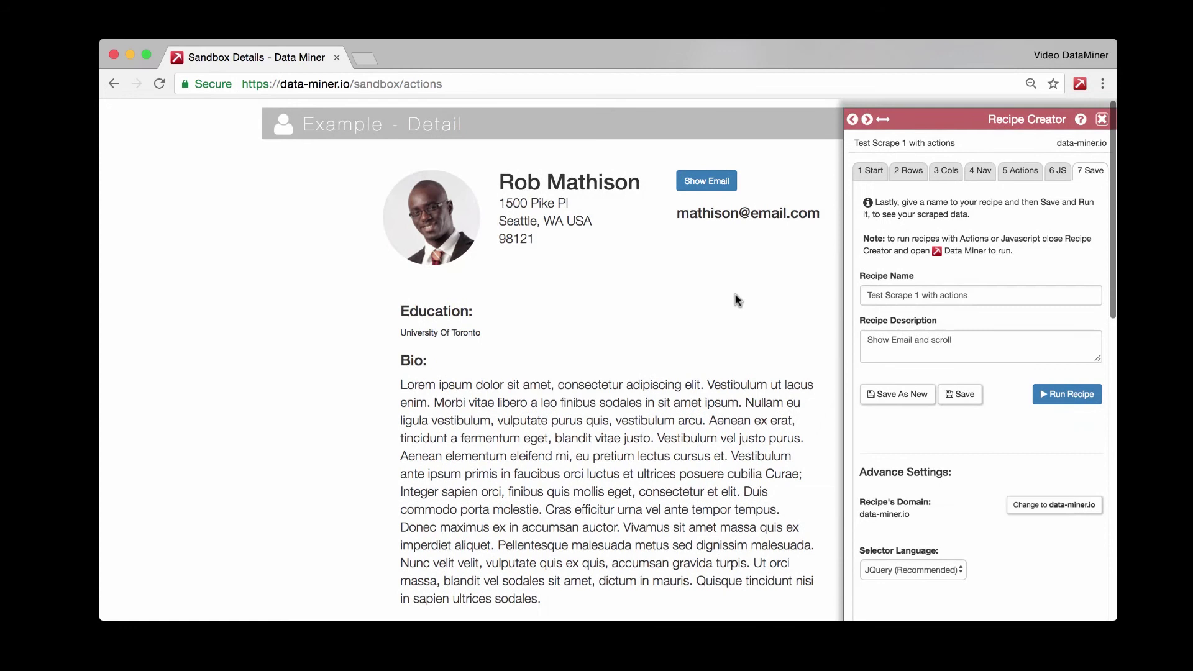
{"action": "left_click", "coordinate": [715, 171]}
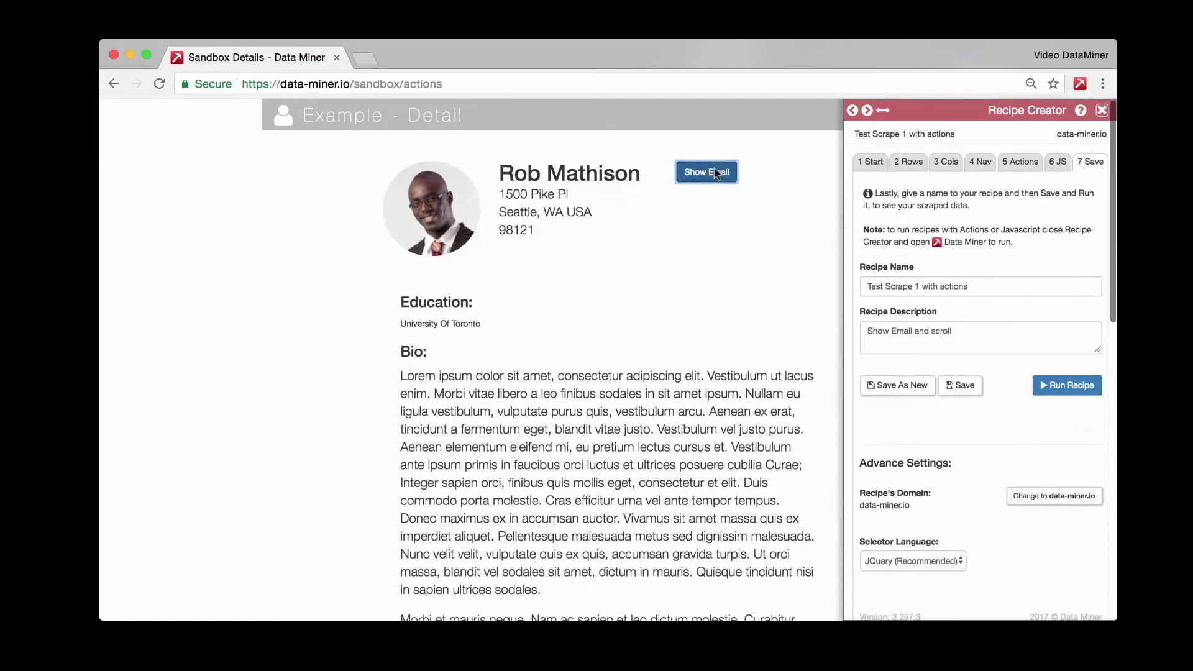
{"action": "left_click", "coordinate": [1067, 386]}
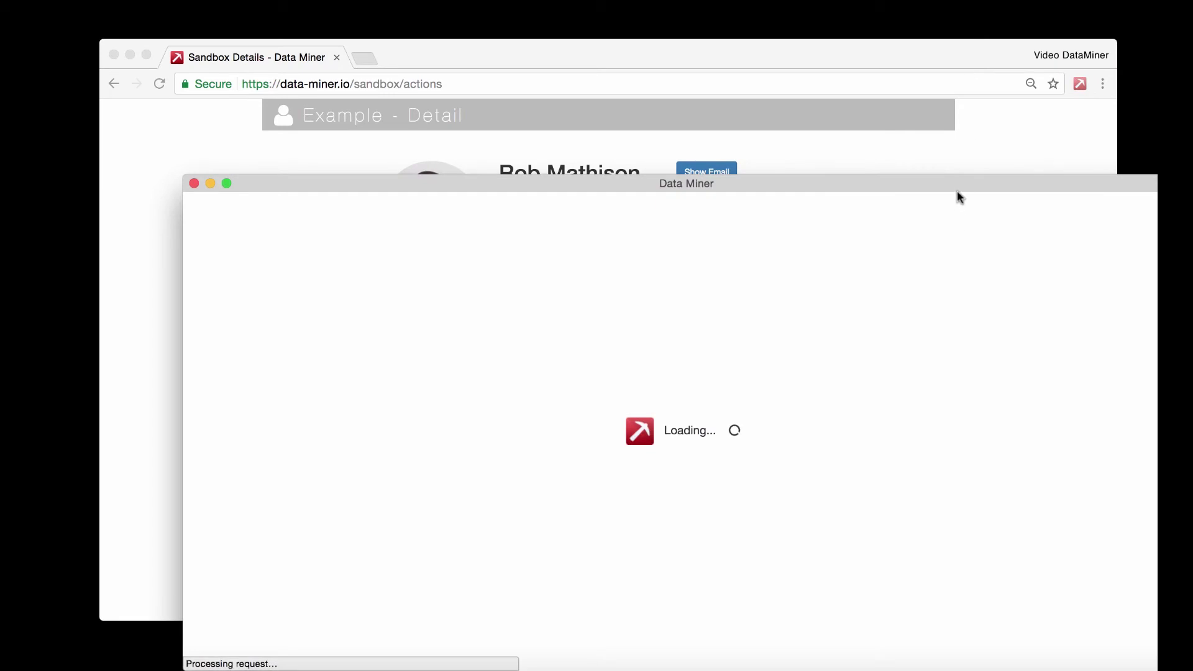
{"action": "left_click_drag", "start_coordinate": [959, 193], "coordinate": [846, 314]}
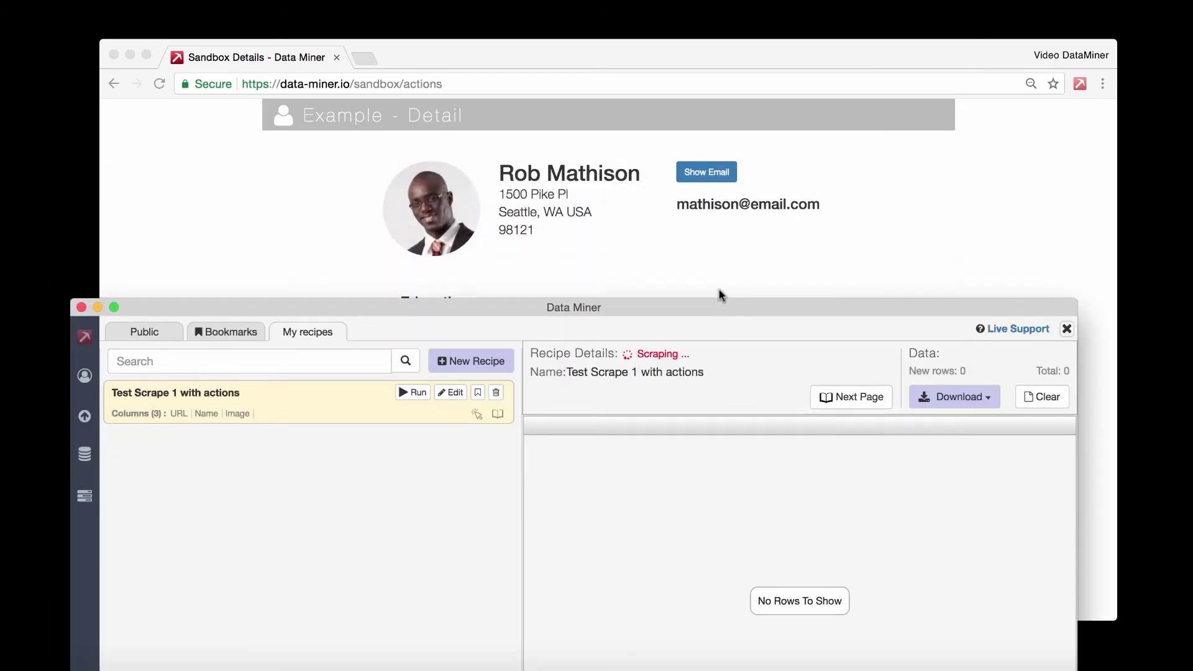
{"action": "scroll", "coordinate": [719, 293], "scroll_direction": "down", "scroll_amount": 2}
{"action": "left_click_drag", "start_coordinate": [733, 311], "coordinate": [679, 151]}
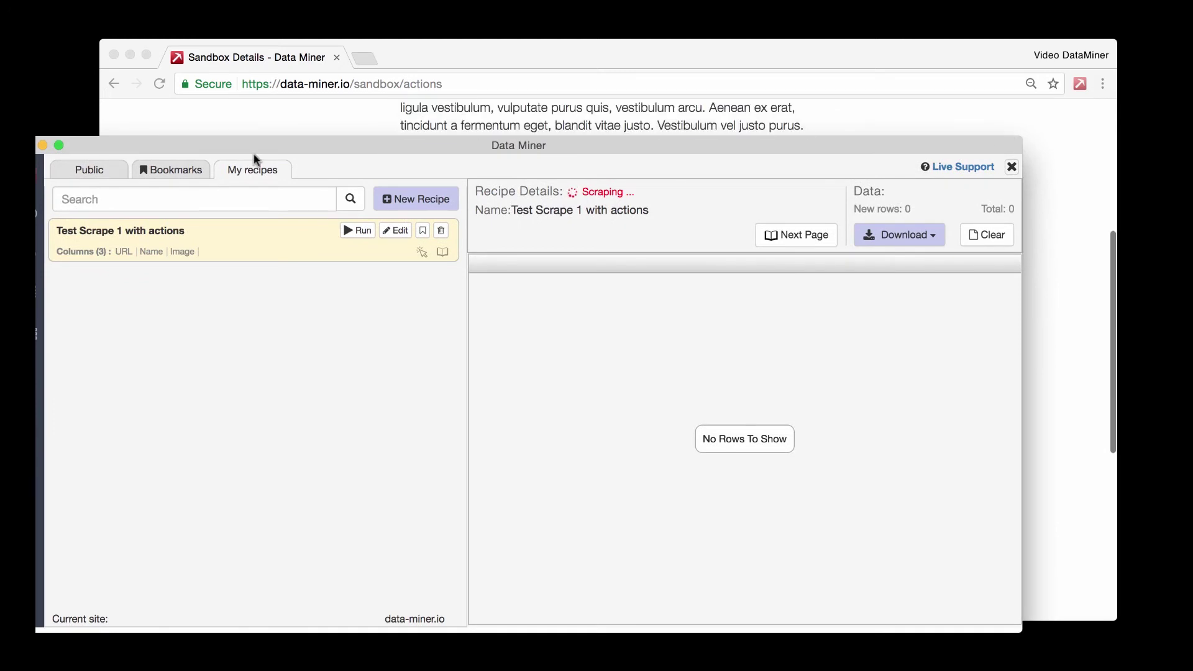
{"action": "left_click_drag", "start_coordinate": [253, 152], "coordinate": [302, 301]}
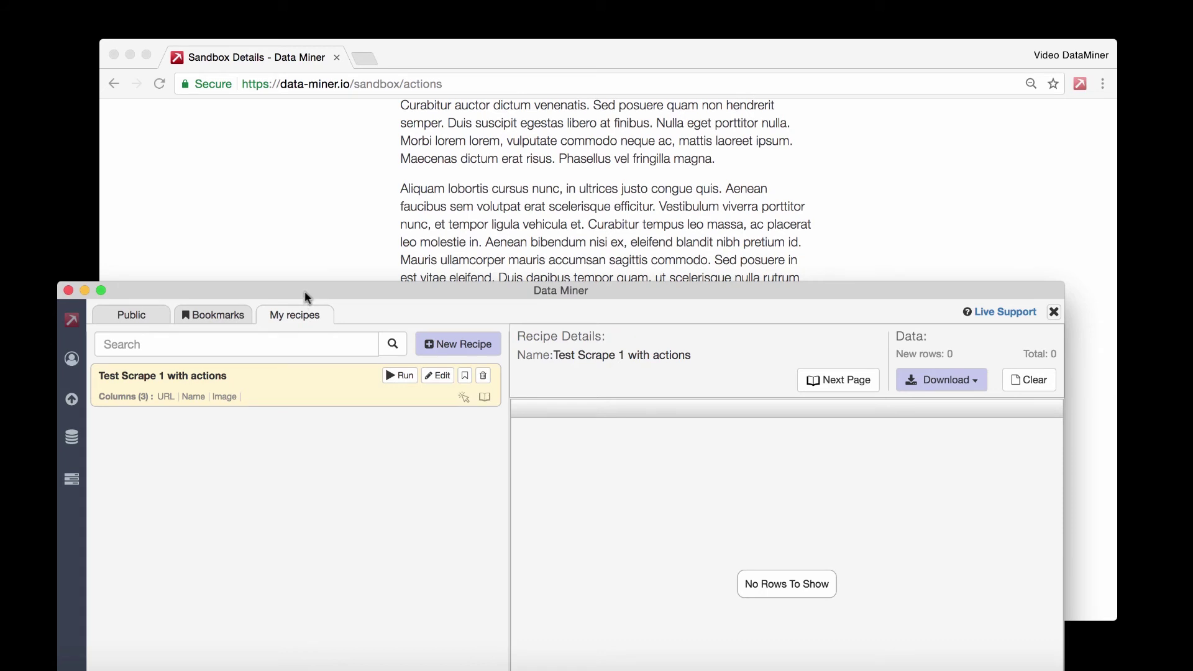
{"action": "left_click_drag", "start_coordinate": [305, 291], "coordinate": [326, 158]}
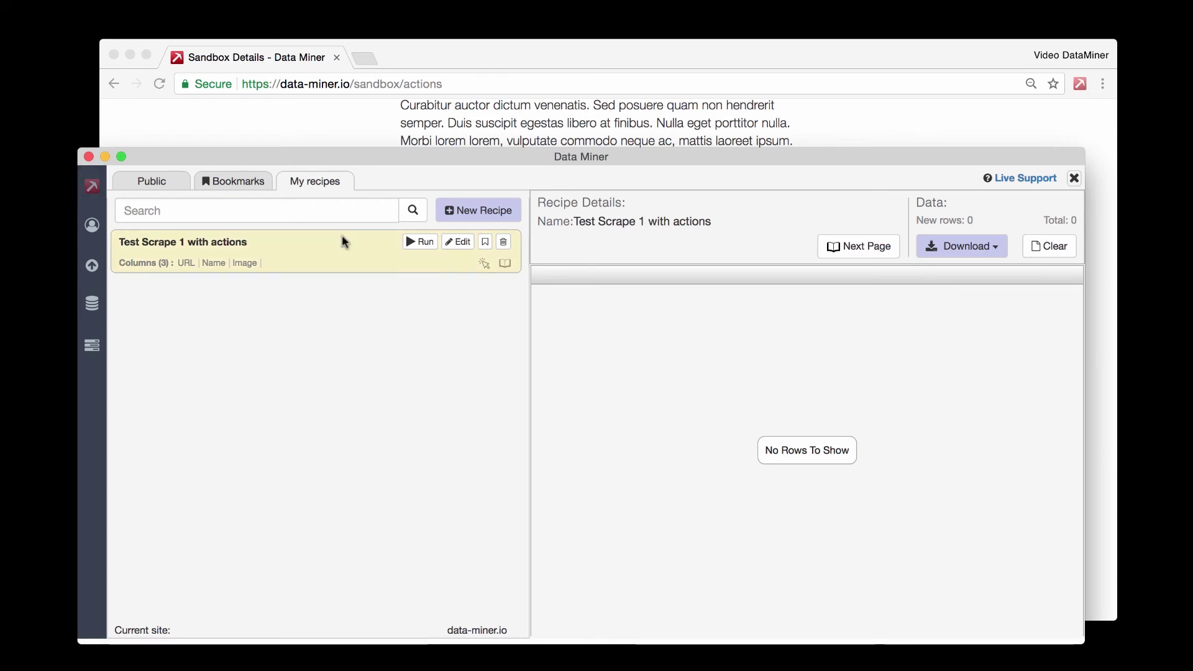
Edit the actions recipe and load the Sandbox Search results page by removing 'actions' from the address
{"action": "left_click", "coordinate": [459, 246]}
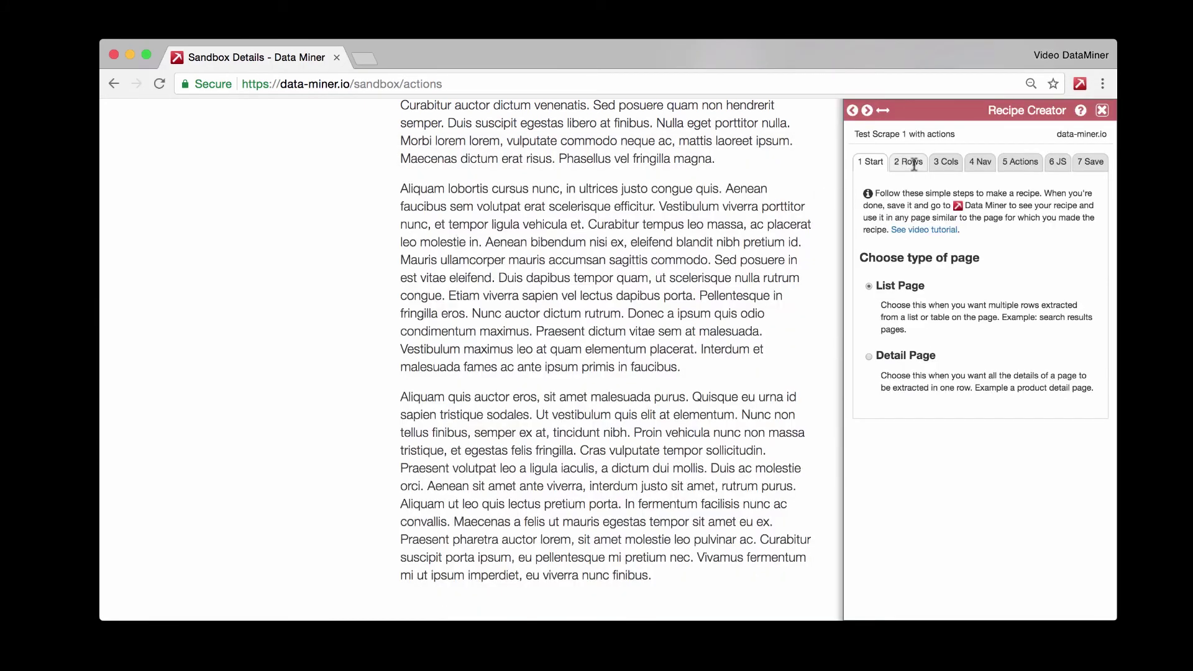
{"action": "left_click", "coordinate": [912, 163]}
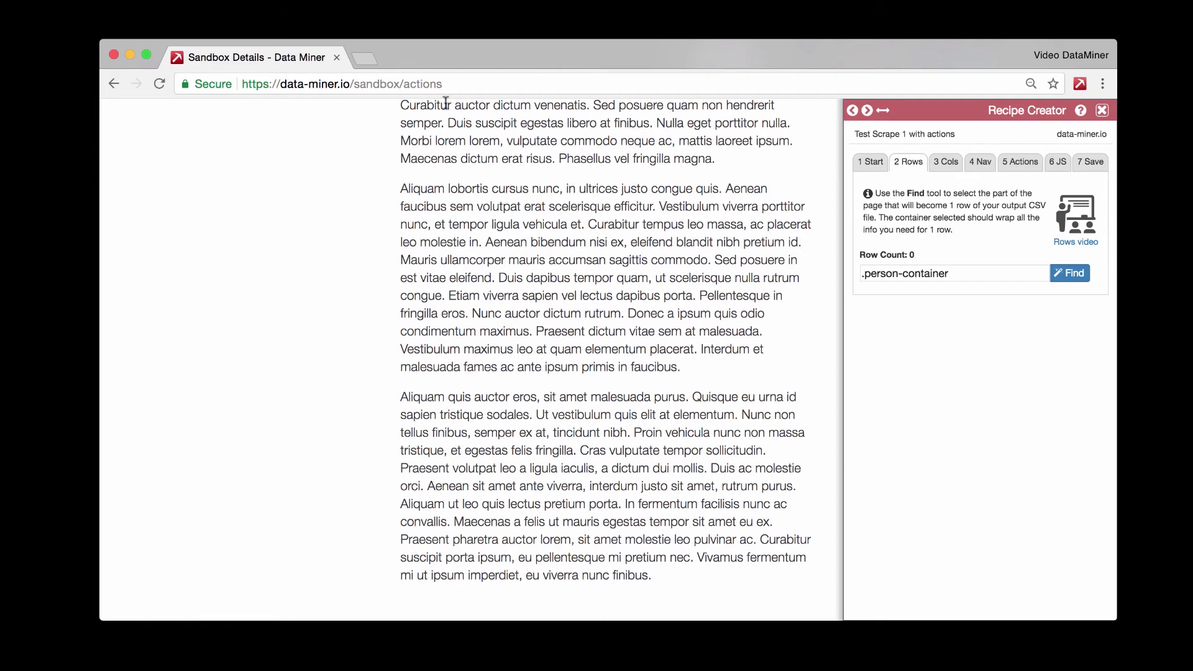
{"action": "left_click_drag", "start_coordinate": [404, 84], "coordinate": [467, 87]}
{"action": "key", "text": "BackSpace"}
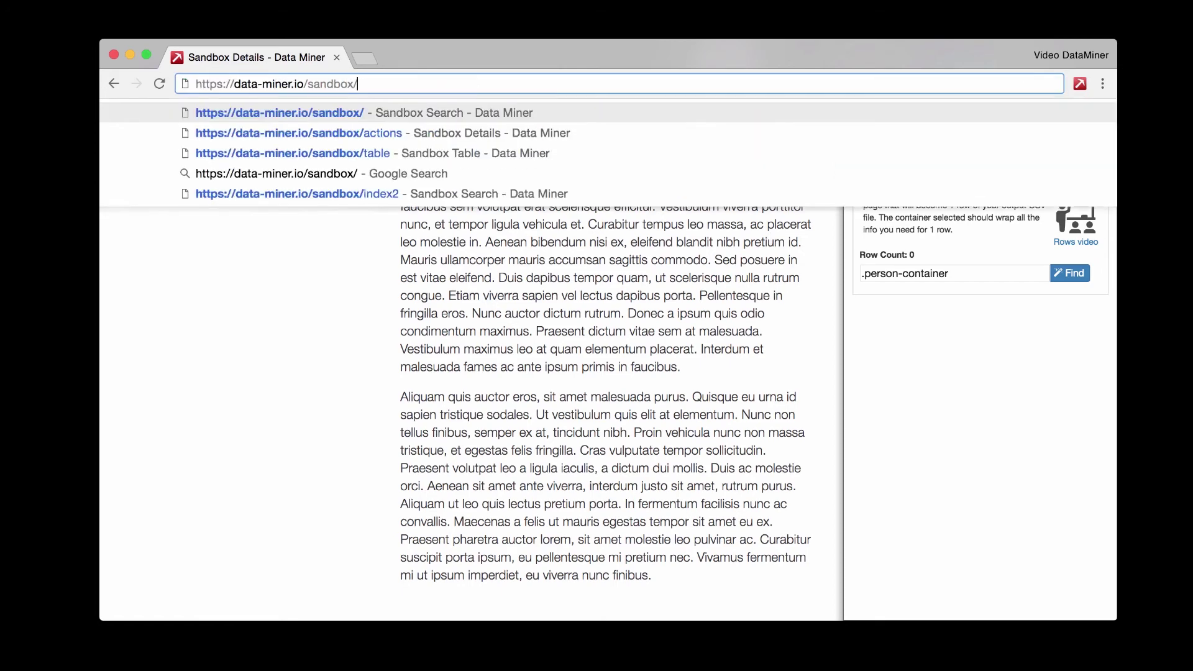
{"action": "key", "text": "Return"}
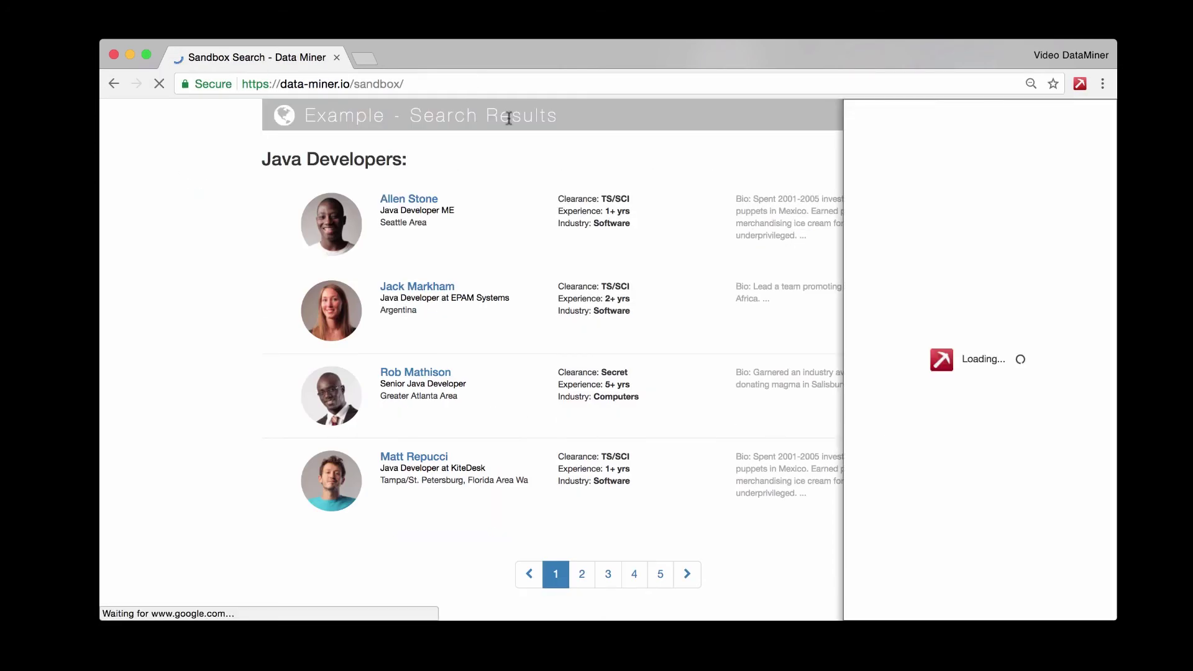
Delete the Click on Element and Scroll to Page End actions from the recipe
{"action": "left_click", "coordinate": [1008, 163]}
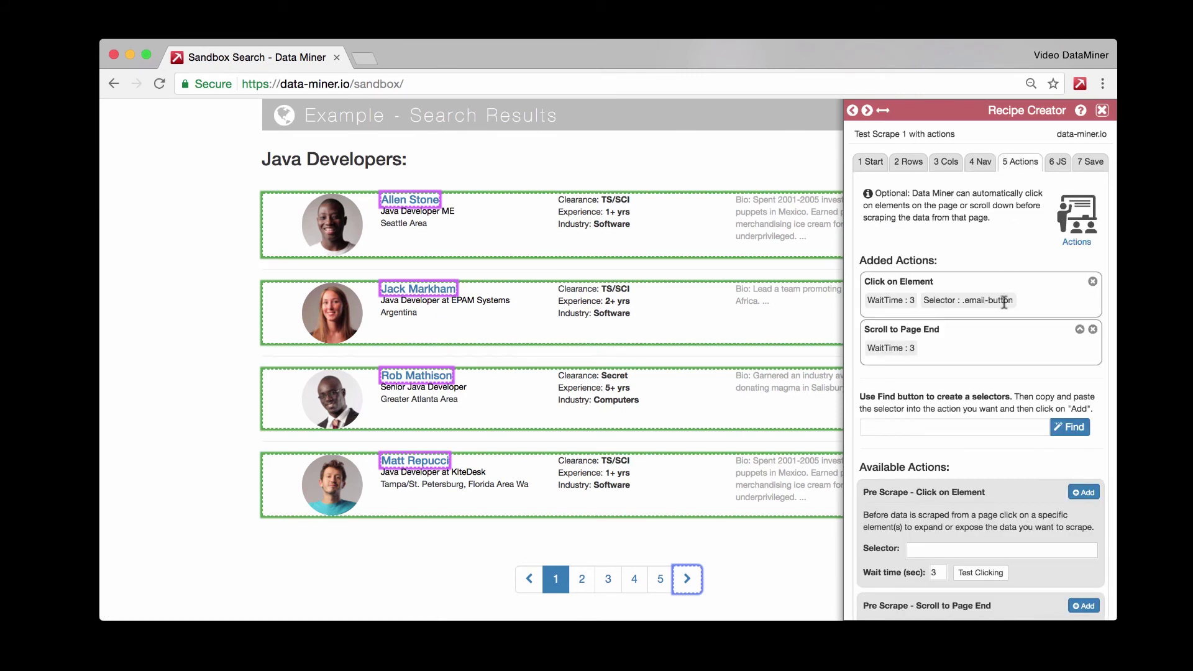
{"action": "left_click", "coordinate": [1094, 281]}
{"action": "left_click", "coordinate": [1094, 283]}
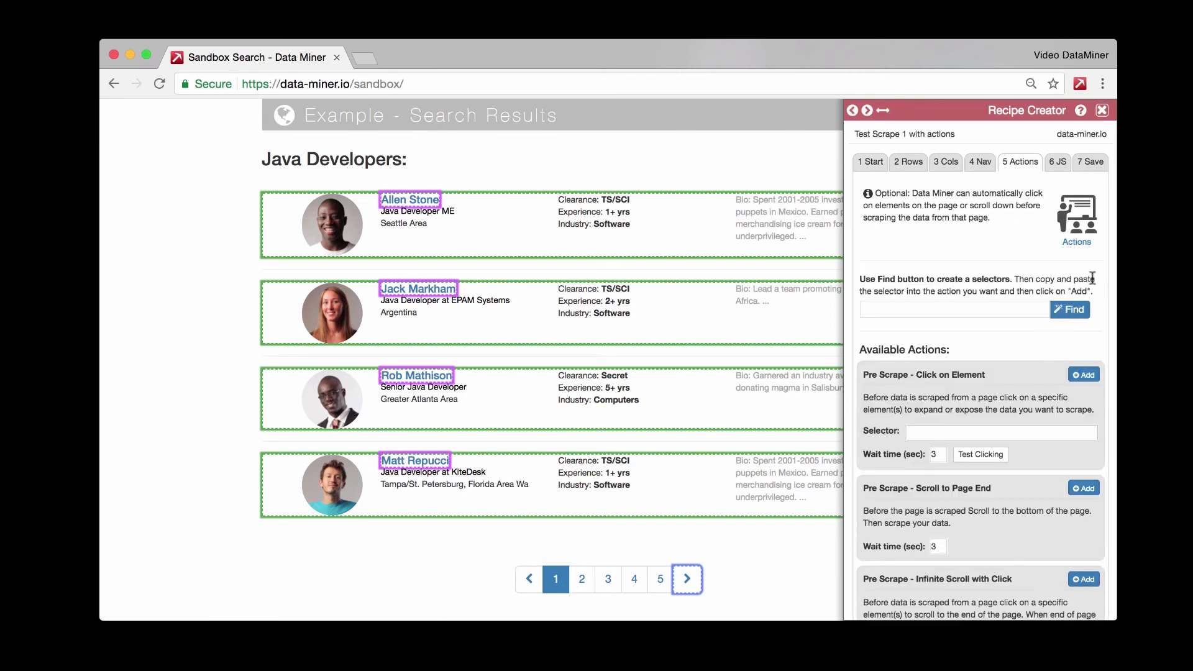
Rename the recipe to 'Test Scrape 1', describe it 'Basic Scrape', and save as new
{"action": "left_click", "coordinate": [1087, 159]}
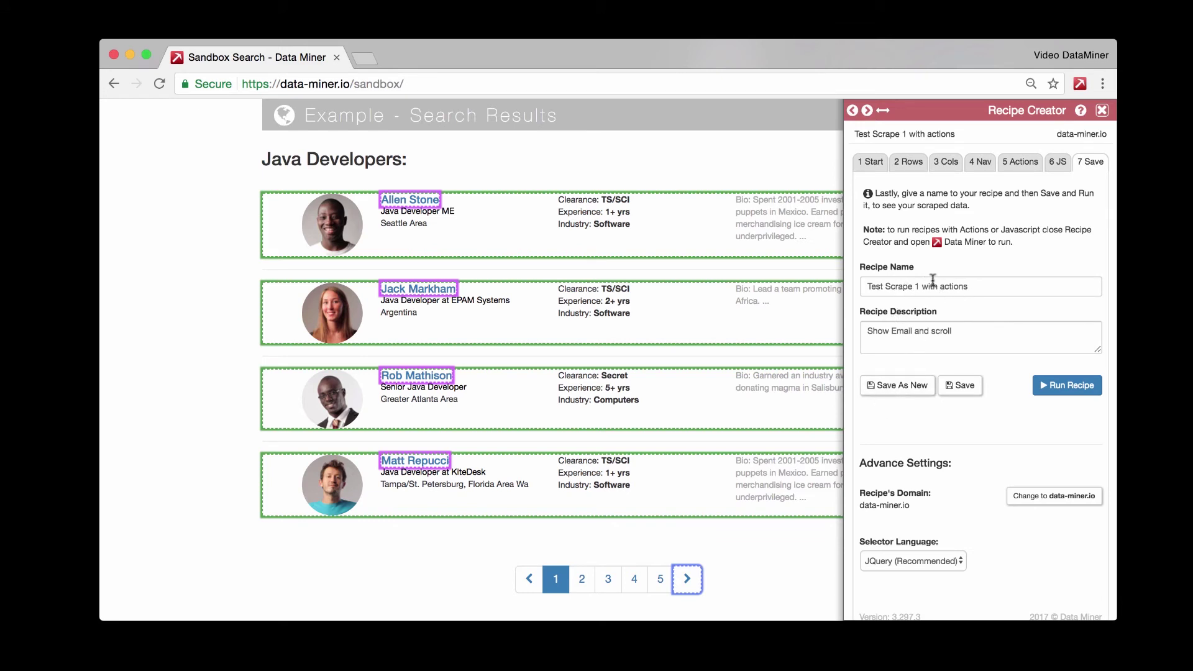
{"action": "left_click_drag", "start_coordinate": [919, 287], "coordinate": [1015, 288]}
{"action": "key", "text": "BackSpace"}
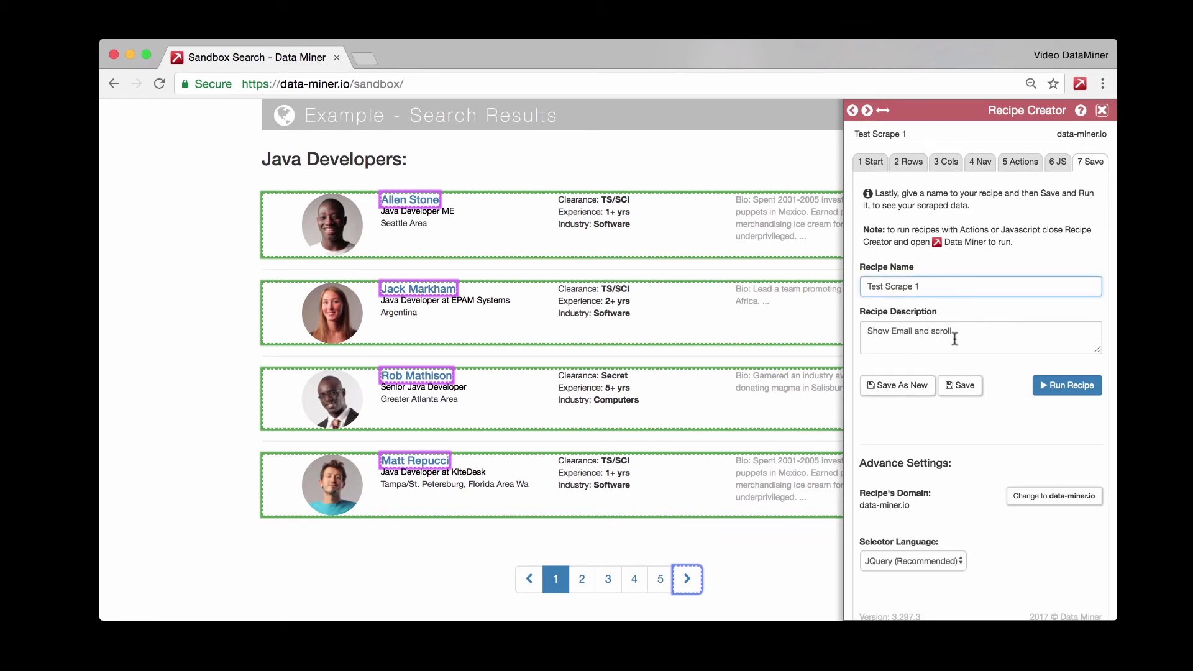
{"action": "left_click_drag", "start_coordinate": [964, 333], "coordinate": [808, 329]}
{"action": "type", "text": "Ba"}
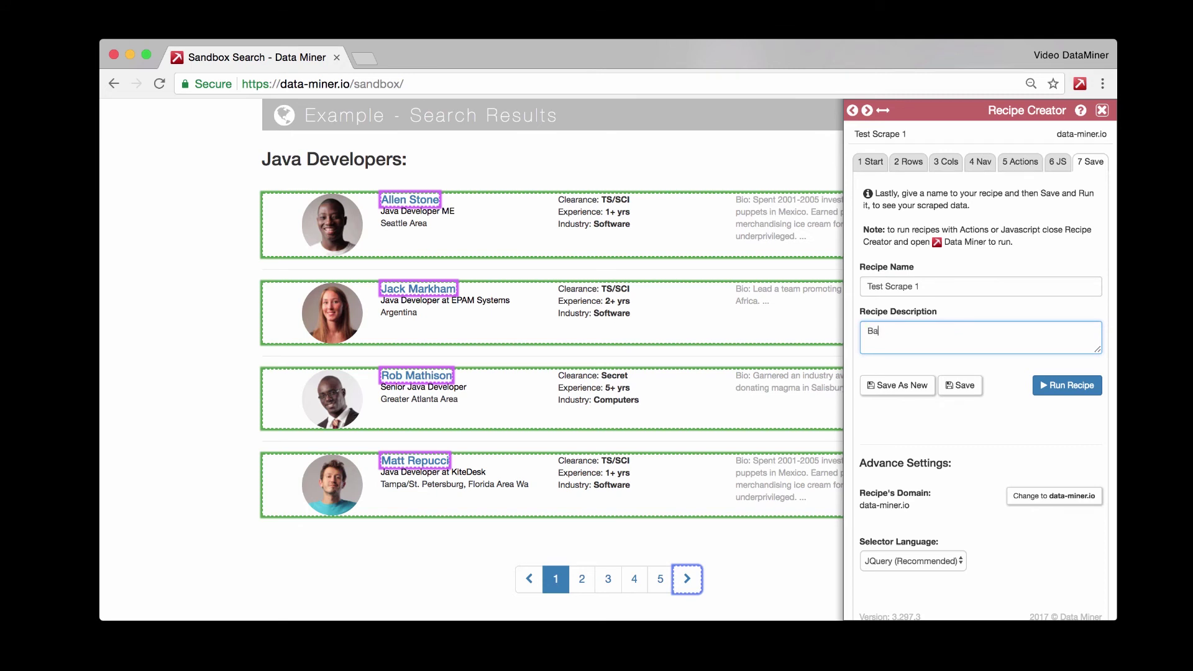
{"action": "type", "text": "sic Scrape"}
{"action": "left_click", "coordinate": [905, 386]}
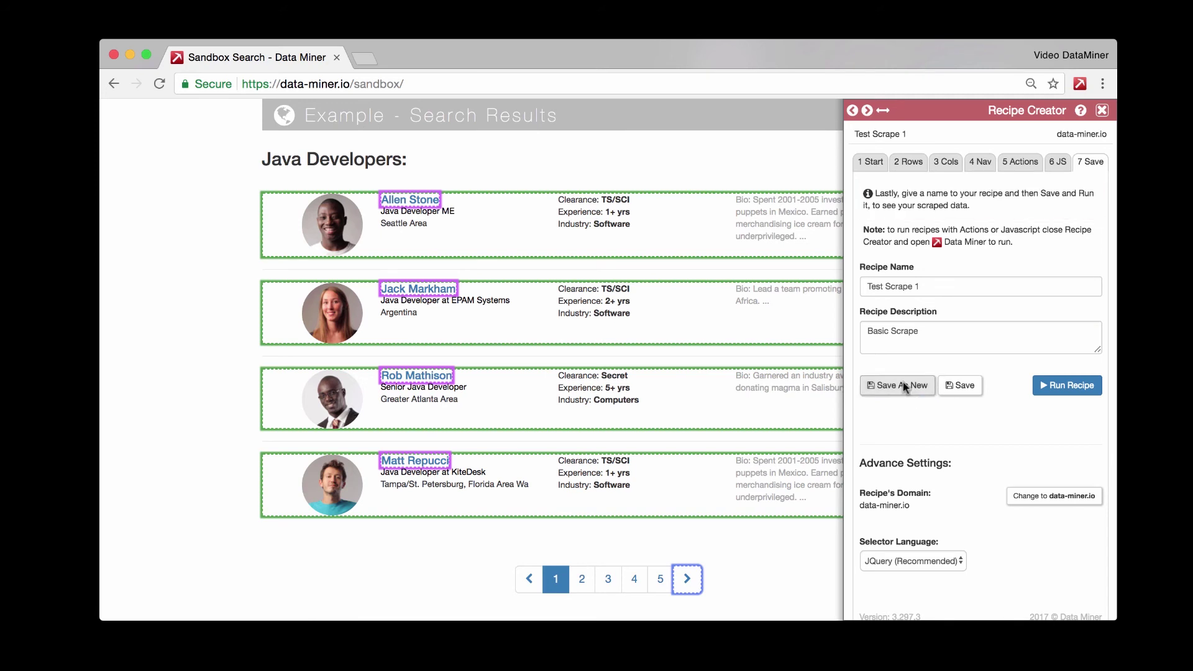
Close the Recipe Creator and open My recipes showing Test Scrape 1 and Test Scrape 1 with actions
{"action": "left_click", "coordinate": [1102, 111]}
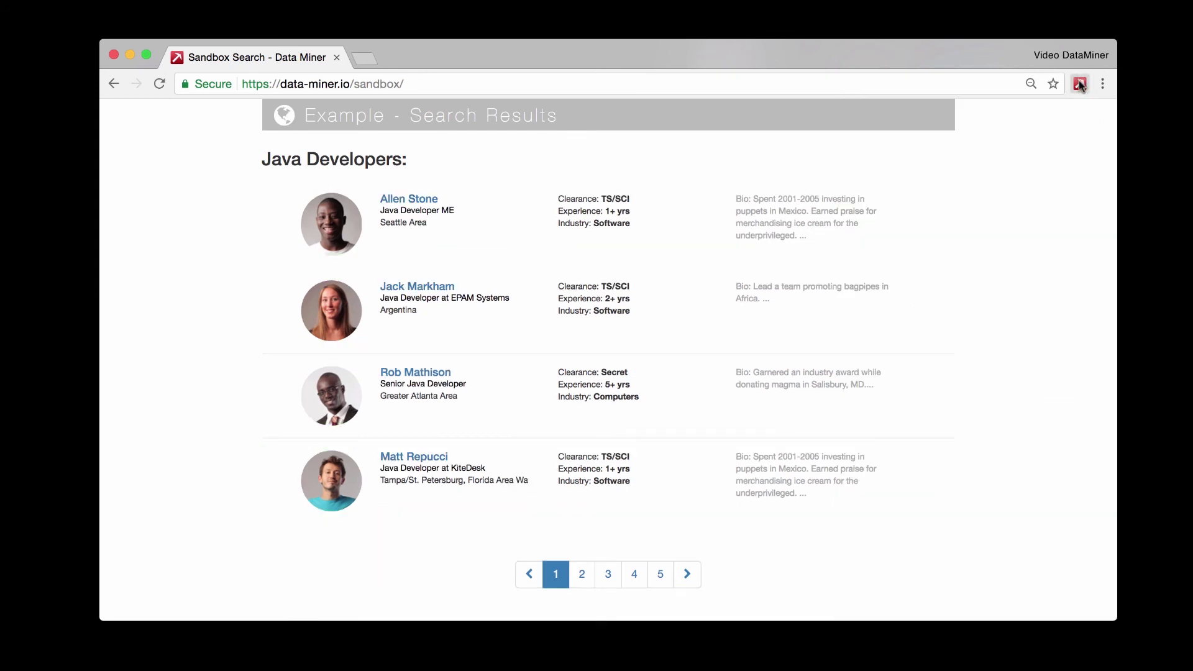
{"action": "left_click", "coordinate": [1082, 87]}
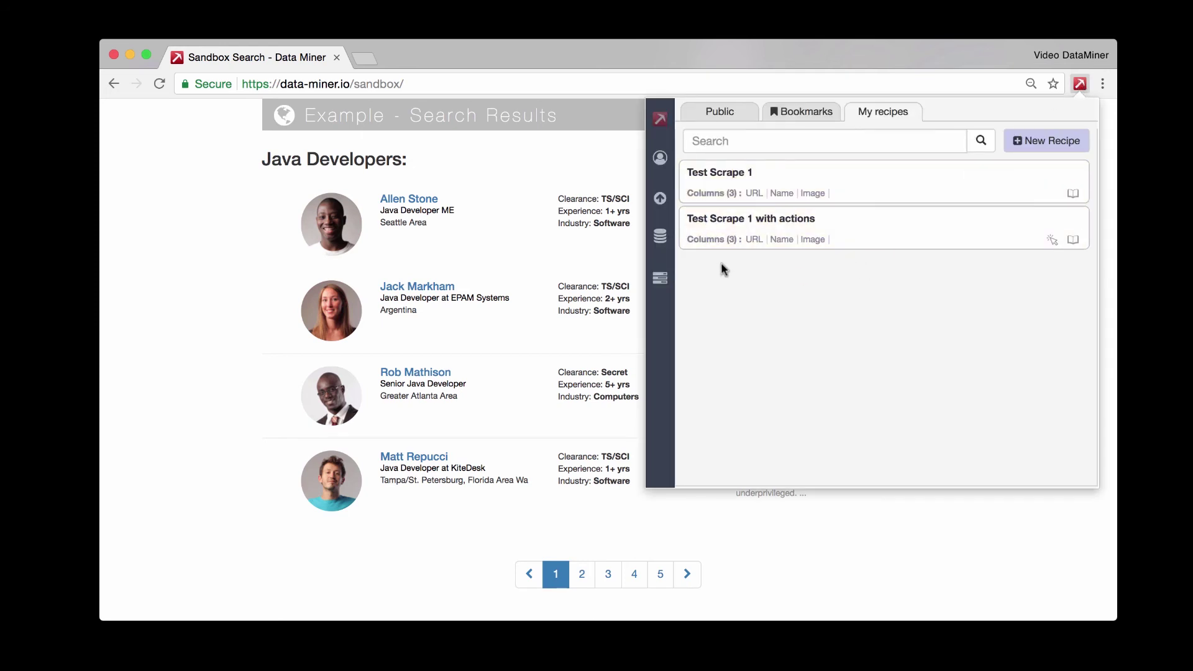
{"action": "mouse_move", "coordinate": [691, 223]}
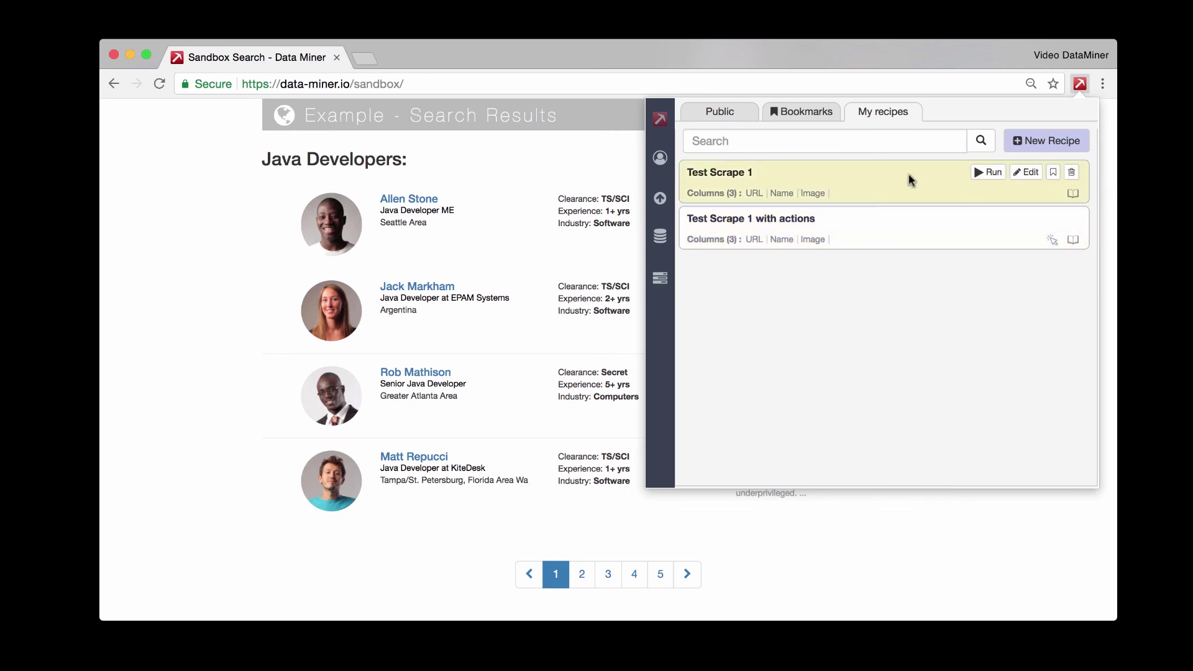
Run Test Scrape 1 for four URL/Name/Image rows and show the CSV, XLSX and Clipboard download options
{"action": "left_click", "coordinate": [980, 174]}
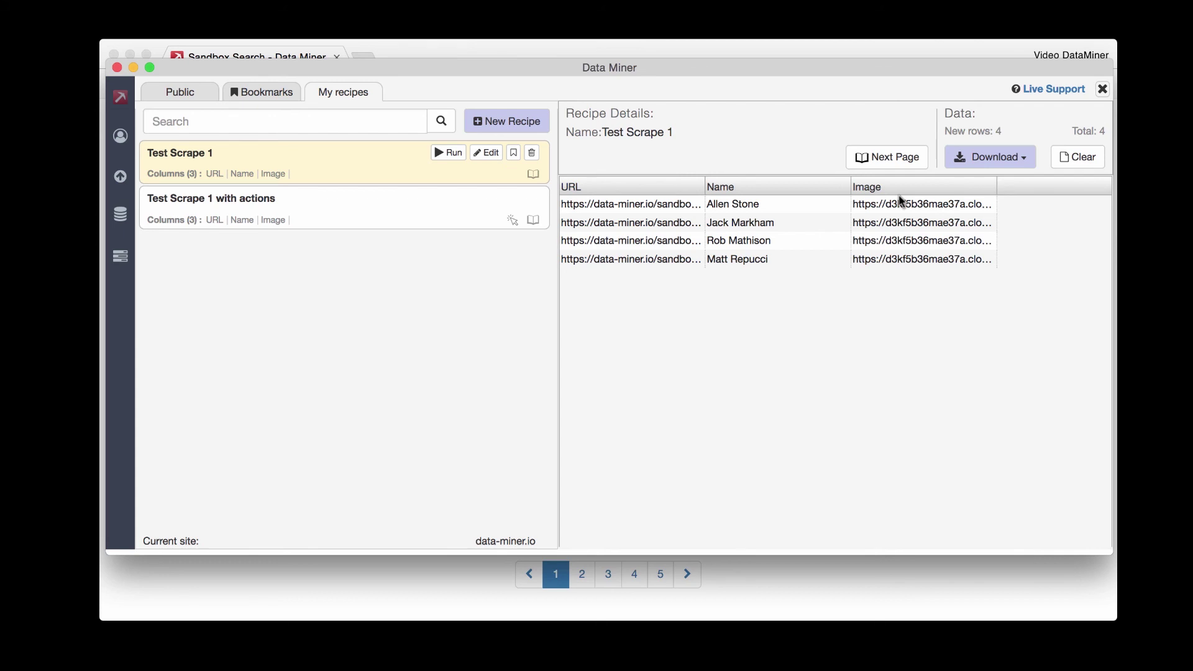
{"action": "left_click", "coordinate": [1002, 158]}
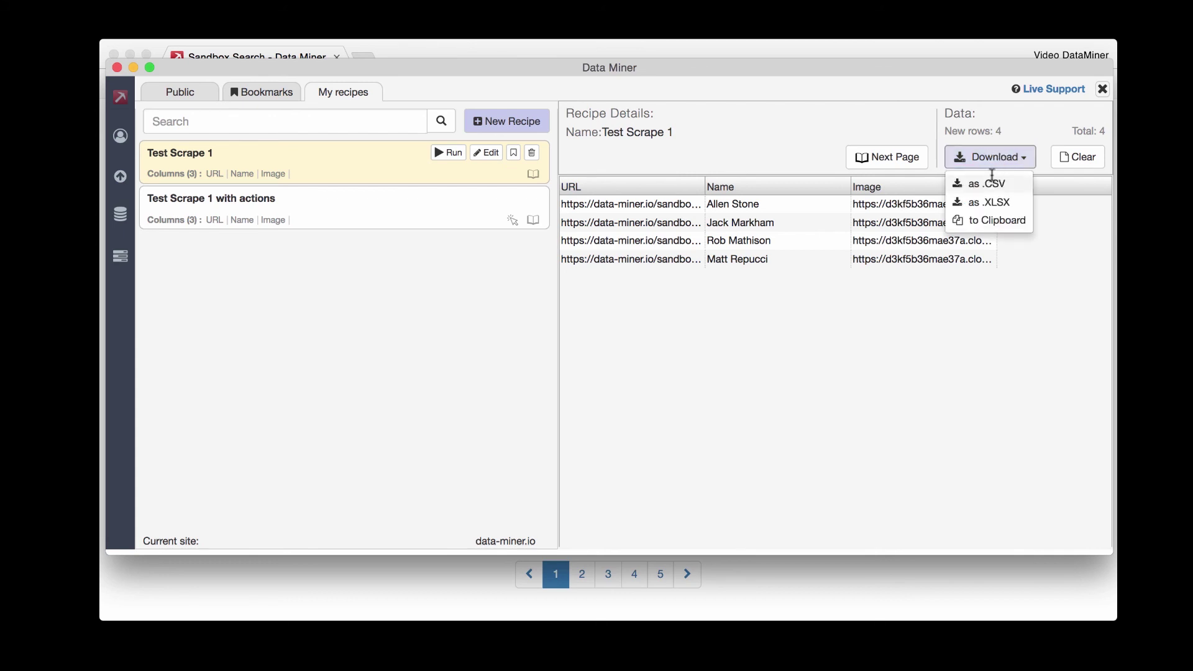